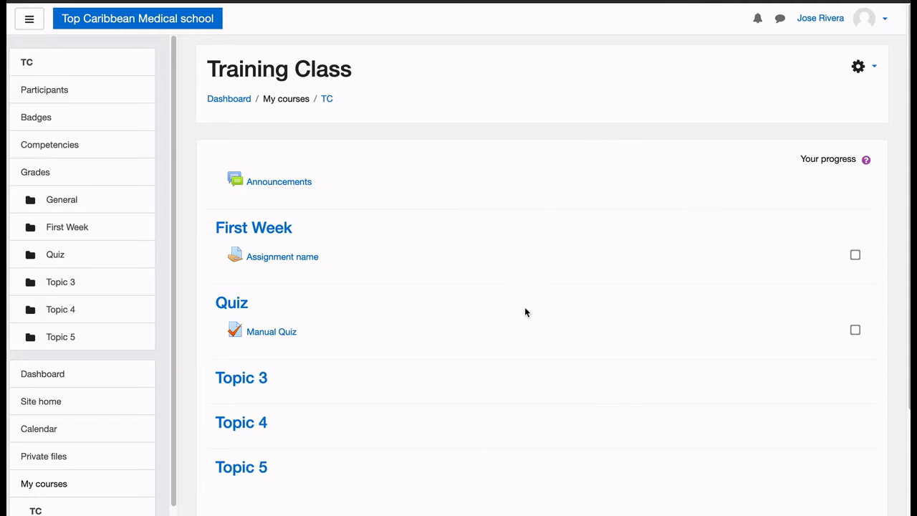
# Turn on editing for the Training Class course and add a new Quiz activity to the Quiz section
pyautogui.click(859, 68)
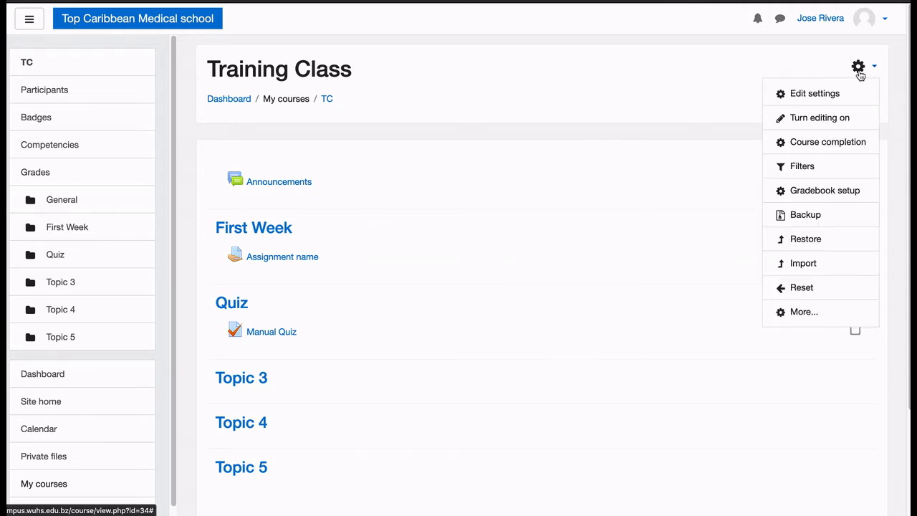
pyautogui.click(831, 122)
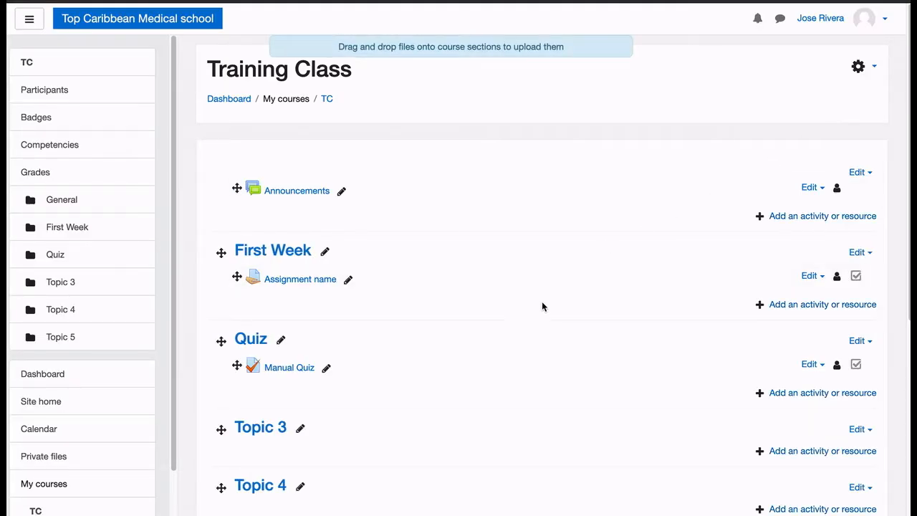
pyautogui.click(802, 394)
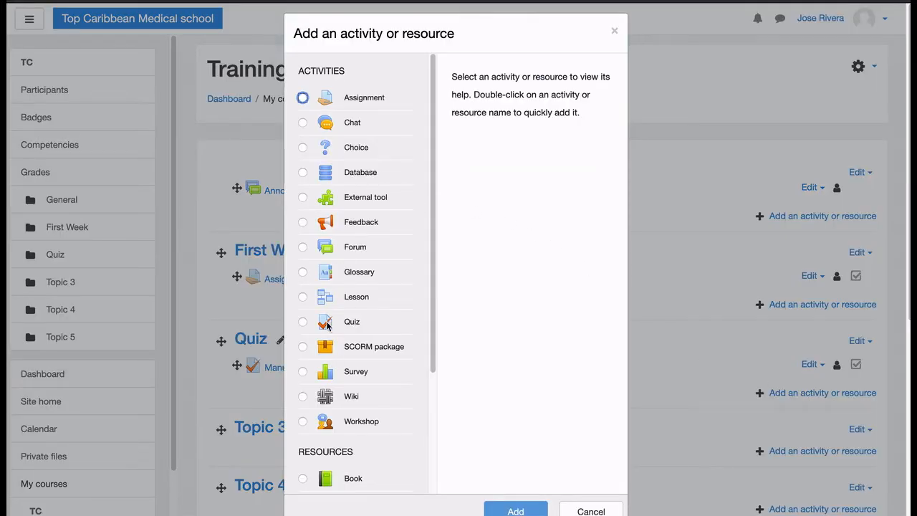
pyautogui.click(307, 324)
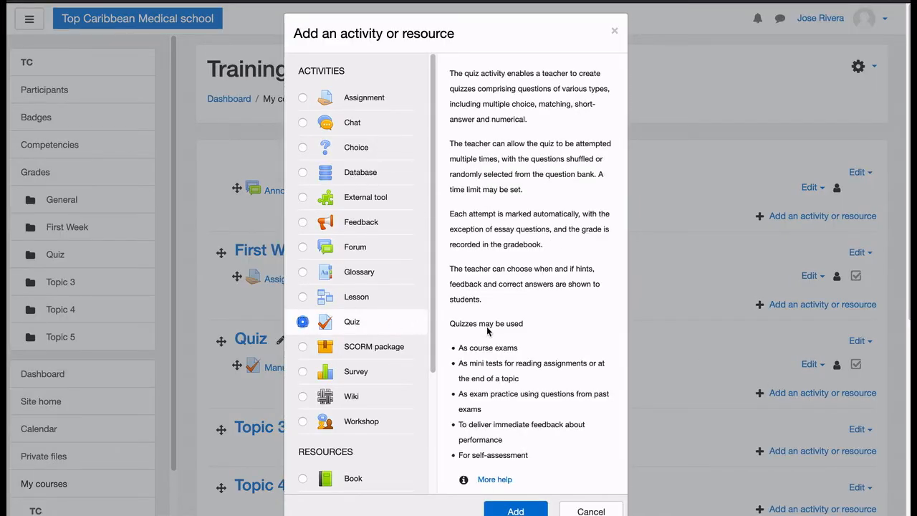
pyautogui.scroll(-6, 501, 301)
pyautogui.click(524, 267)
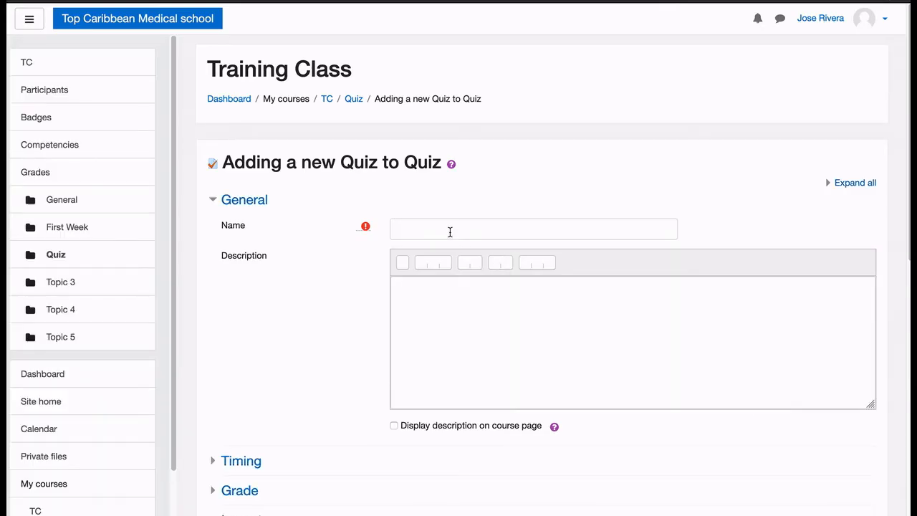
# Name the new quiz "Quiz - Import Question"
pyautogui.click(449, 230)
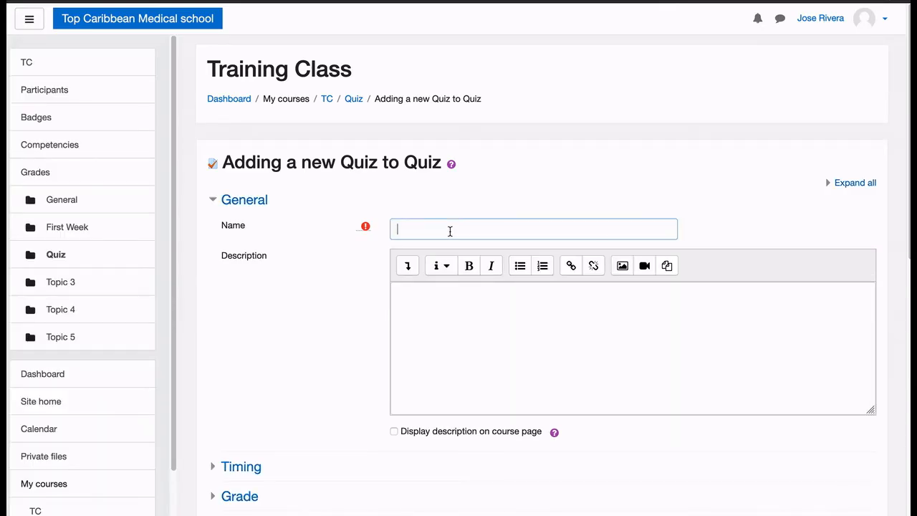
pyautogui.write('Quiz - Import Question')
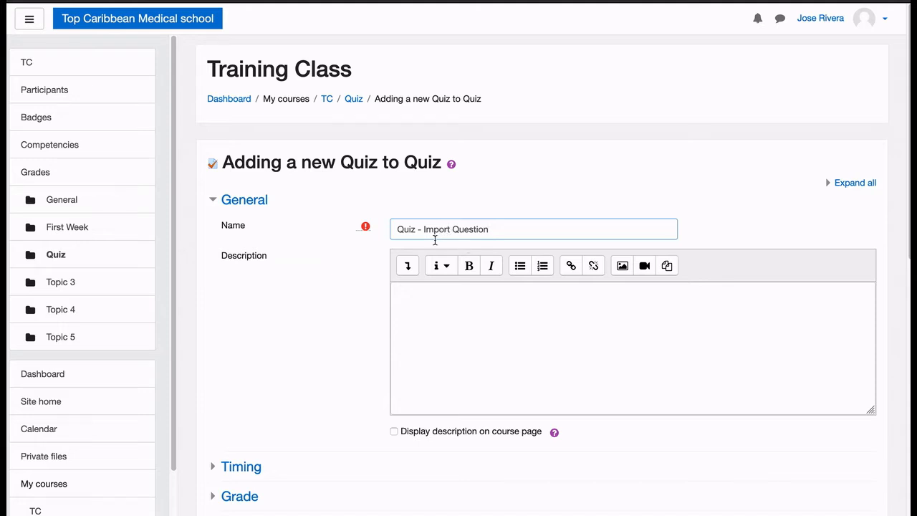
pyautogui.click(353, 329)
# Expand the quiz's Timing and Grade settings, and save the quiz, returning to the course
pyautogui.scroll(-3, 354, 329)
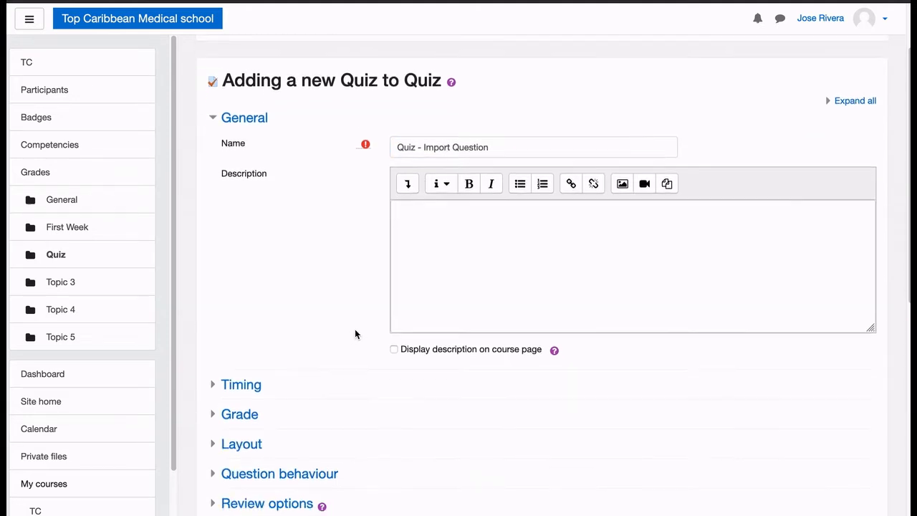
pyautogui.click(243, 345)
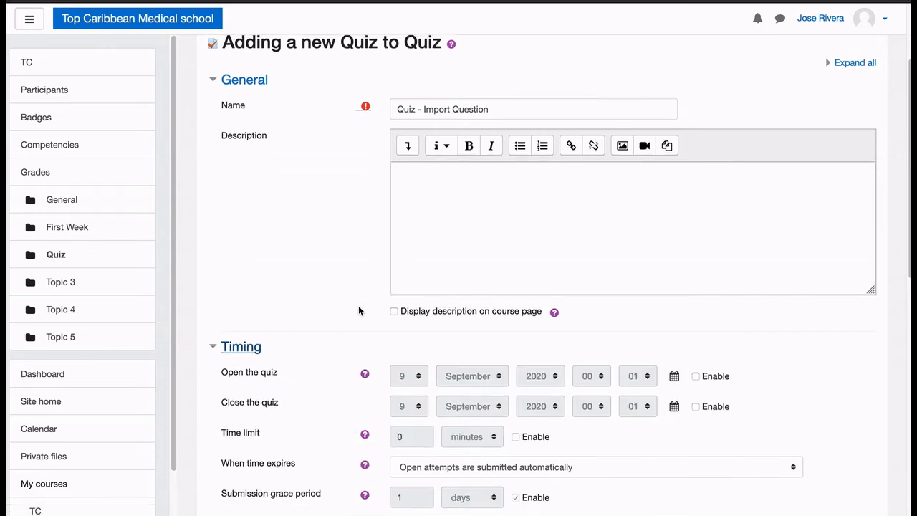
pyautogui.scroll(-3, 358, 310)
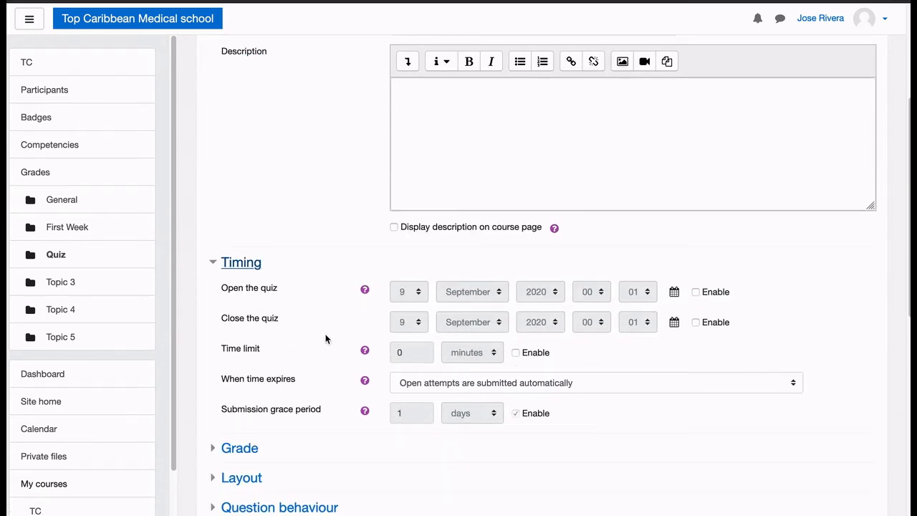
pyautogui.scroll(-4, 325, 339)
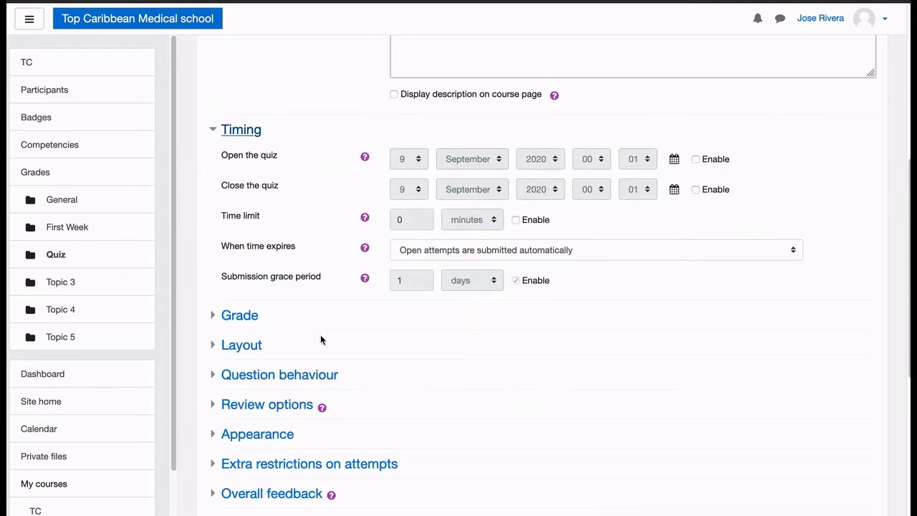
pyautogui.click(246, 321)
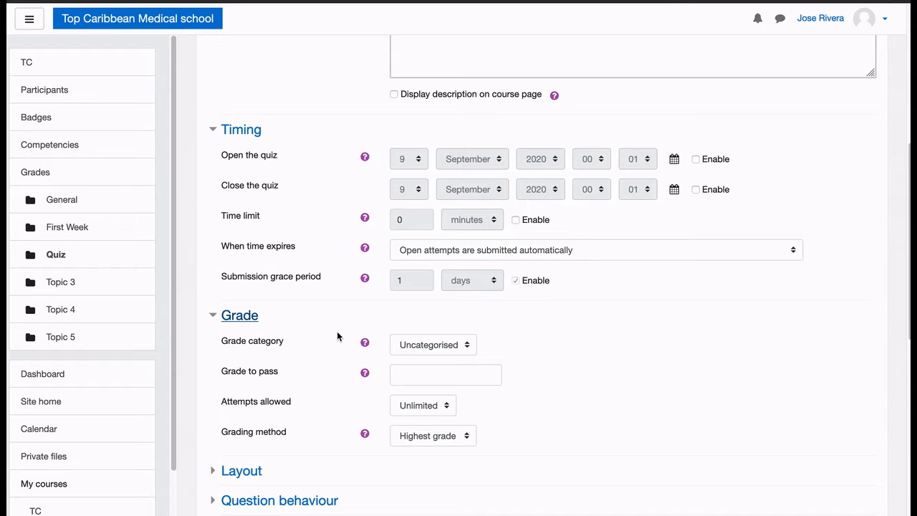
pyautogui.scroll(-10, 322, 335)
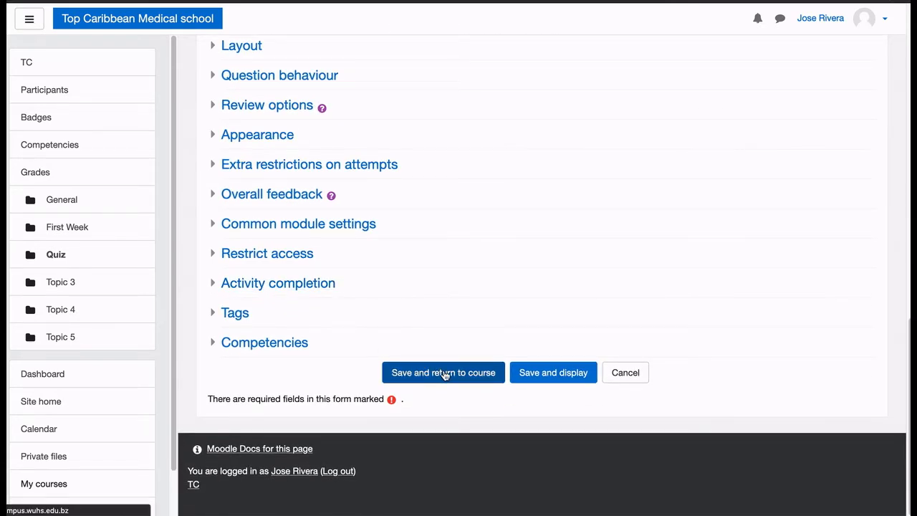
pyautogui.click(444, 373)
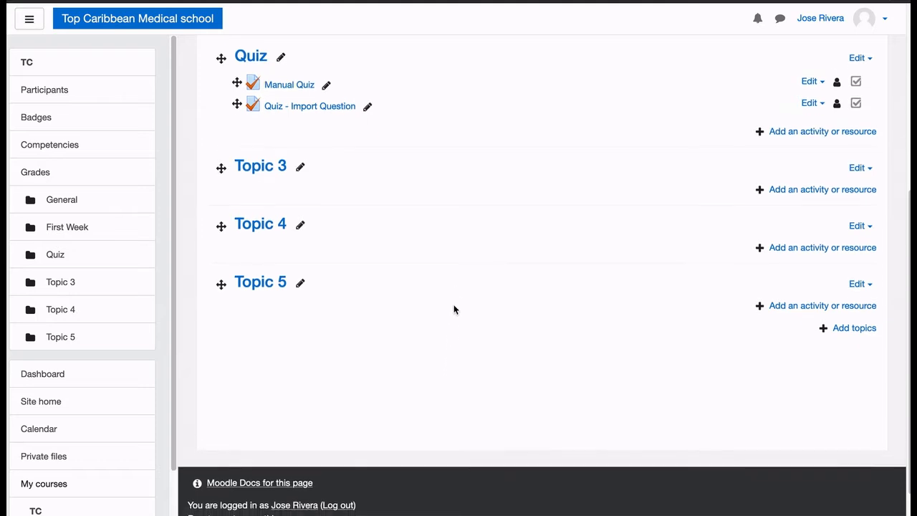
# Open the Quiz - Import Question activity from the course's Quiz section and highlight its grading method line
pyautogui.scroll(2, 453, 308)
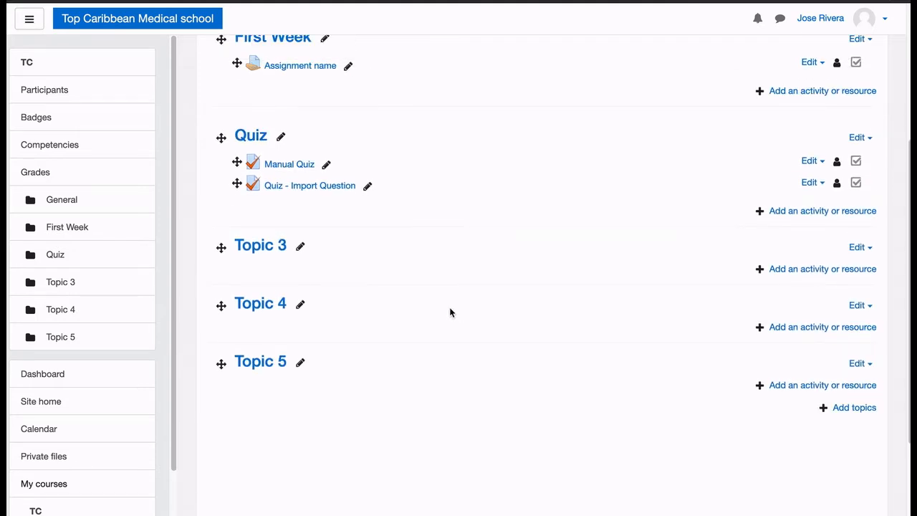
pyautogui.click(320, 187)
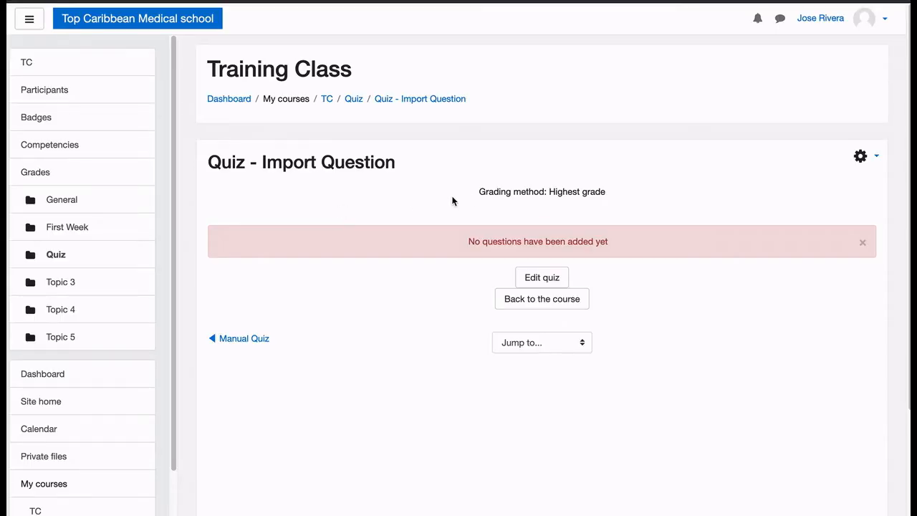
pyautogui.moveTo(501, 191); pyautogui.dragTo(594, 193)
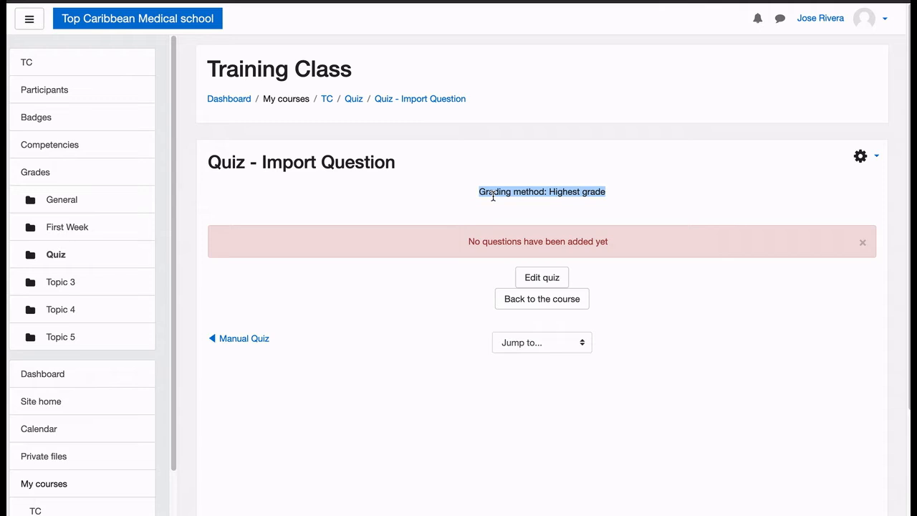
# Open the quiz's editing page, view the options for adding questions, and return to the quiz's main page
pyautogui.click(882, 161)
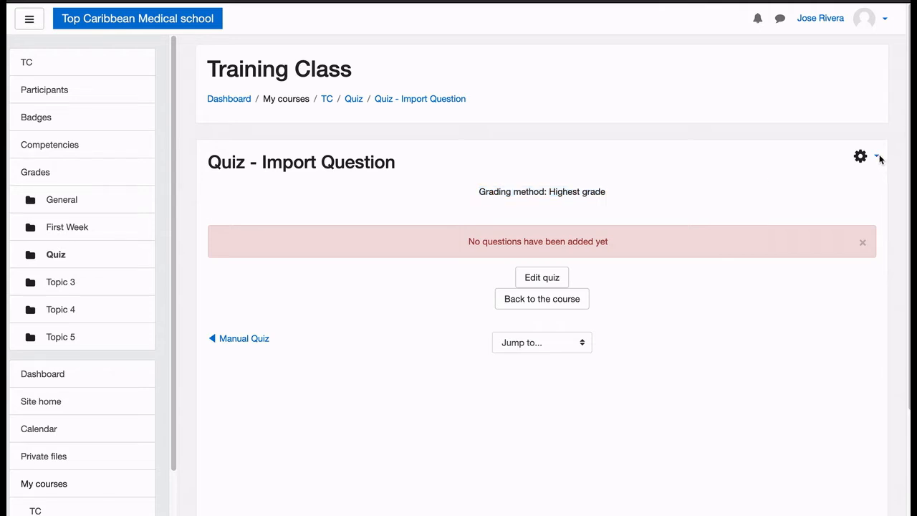
pyautogui.click(870, 160)
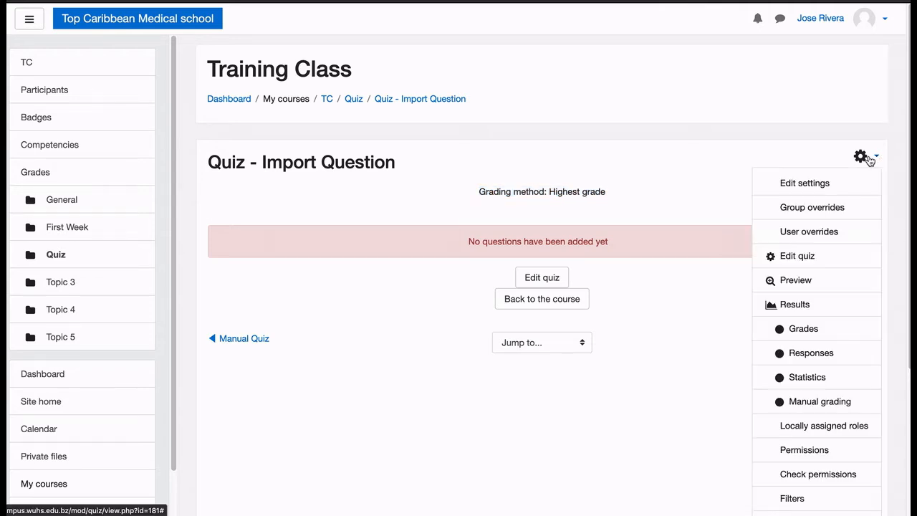
pyautogui.click(807, 258)
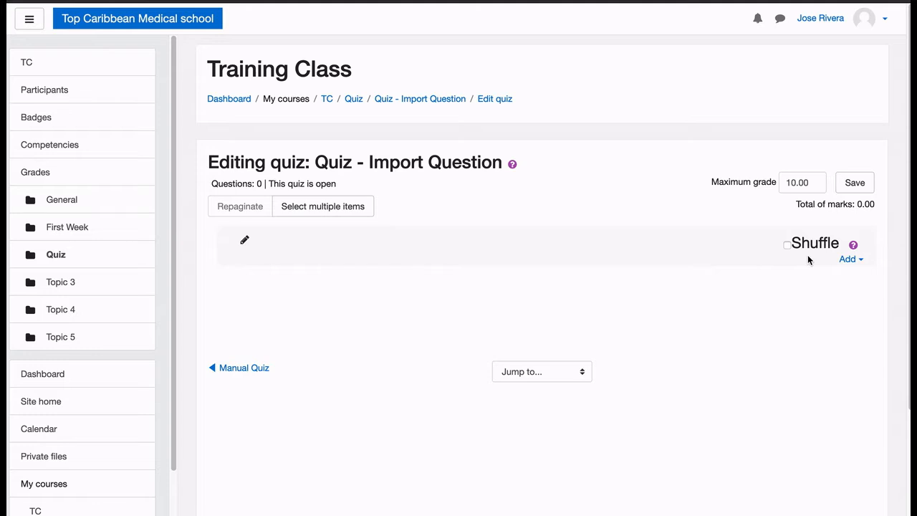
pyautogui.click(852, 262)
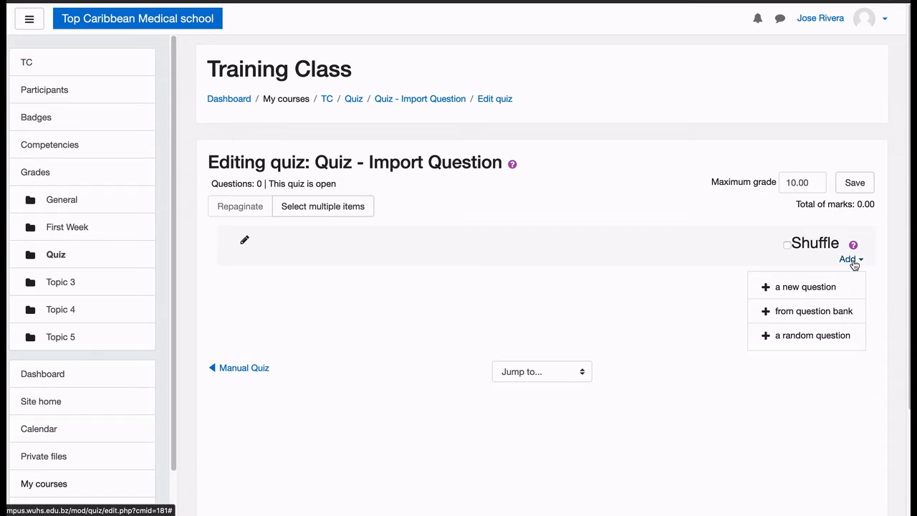
pyautogui.click(641, 288)
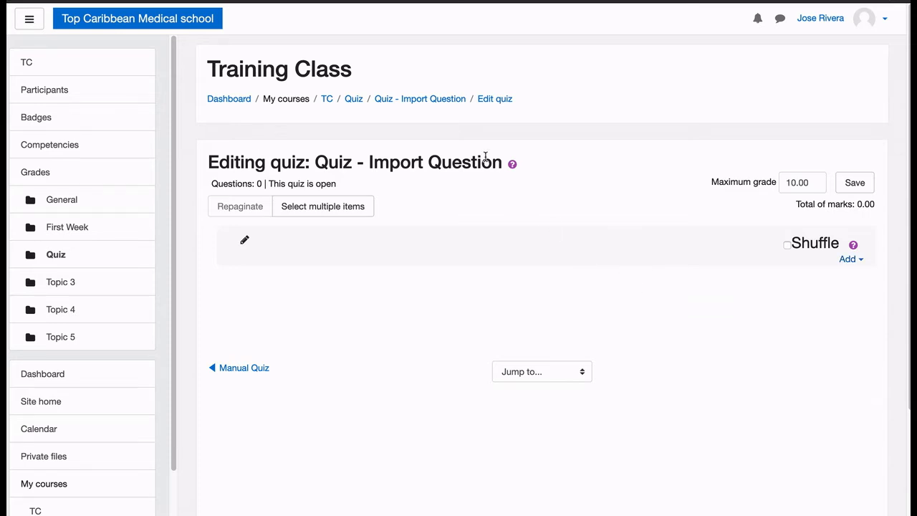
pyautogui.click(449, 106)
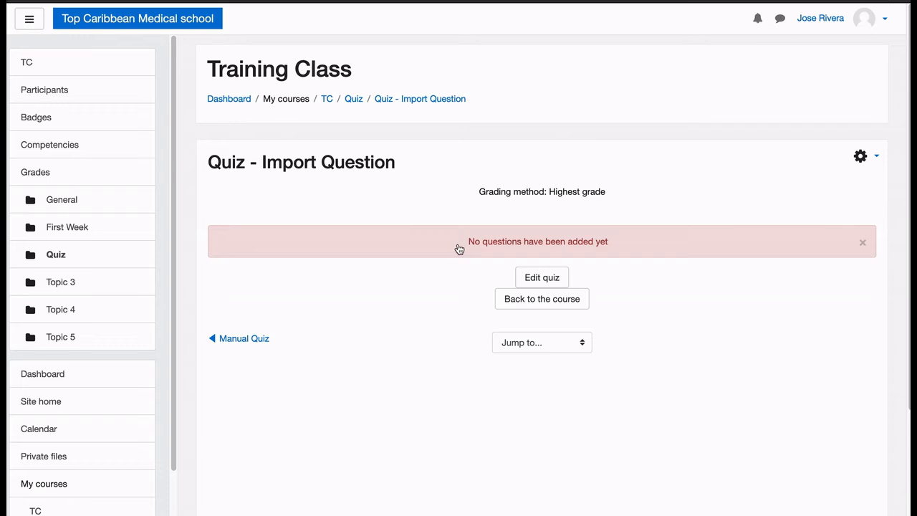
# Switch to the blank LibreOffice Writer document and reposition and enlarge its window
pyautogui.press('super+Tab')
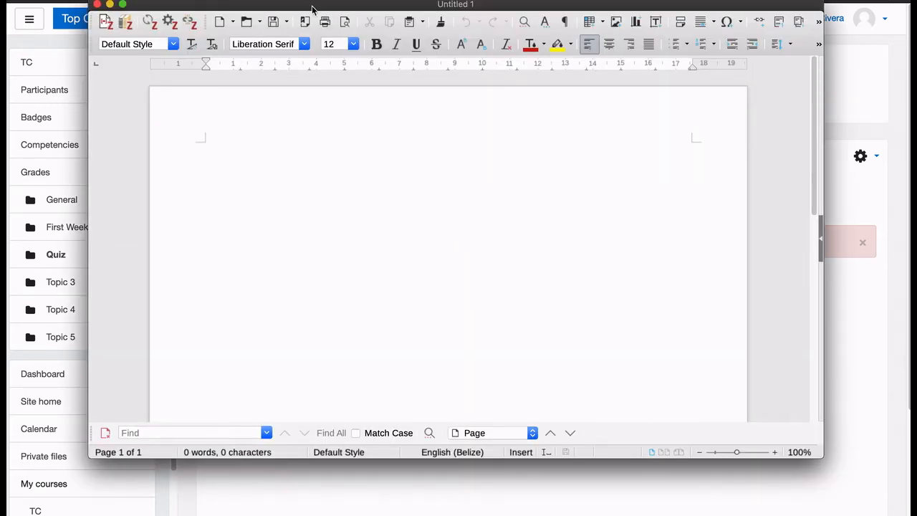
pyautogui.moveTo(311, 6); pyautogui.dragTo(239, 50)
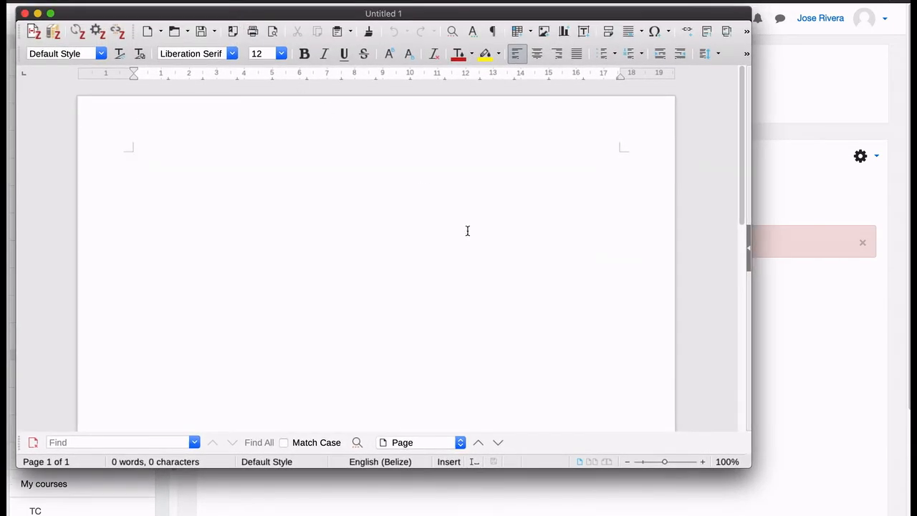
pyautogui.moveTo(749, 466); pyautogui.dragTo(845, 490)
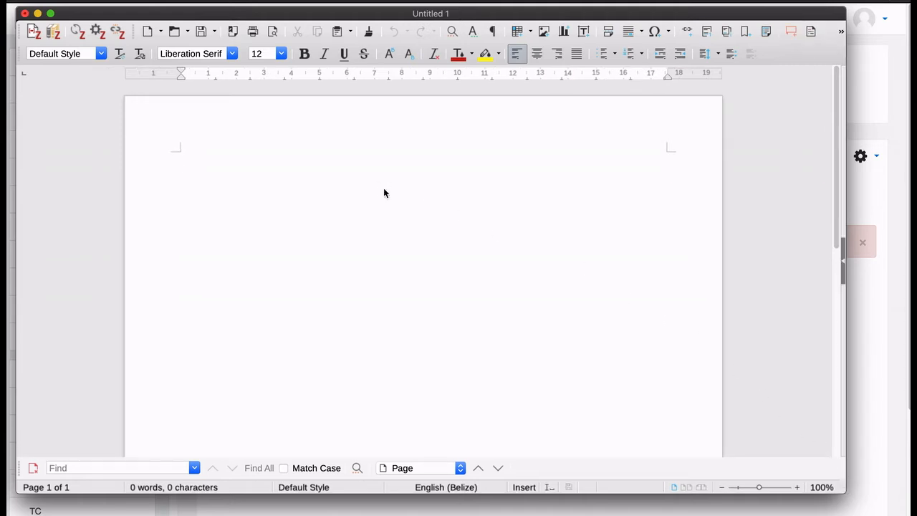
# Try to paste the copied quiz questions into the blank document, undo it, and retry with special pasting
pyautogui.write('What is the correct answer to this question?A. Is it this one?B. Maybe this answer?C. Possibly this one?D. Must be this one!ANSWER: DWhat is the correct answer to this question?A. Is it this one?B. Maybe this answer?C. Possibly this one?D. Must be this one!ANSWER: D Which LMS has the most quiz import formats?A) MoodleB) ATutorC) ClarolineD) BlackboardE) WebCTF) IliasANSWER: AWhich LMS has the most quiz import formats?A) MoodleB) ATutorC) ClarolineD) BlackboardE) WebCTF) IliasANSWER: A')
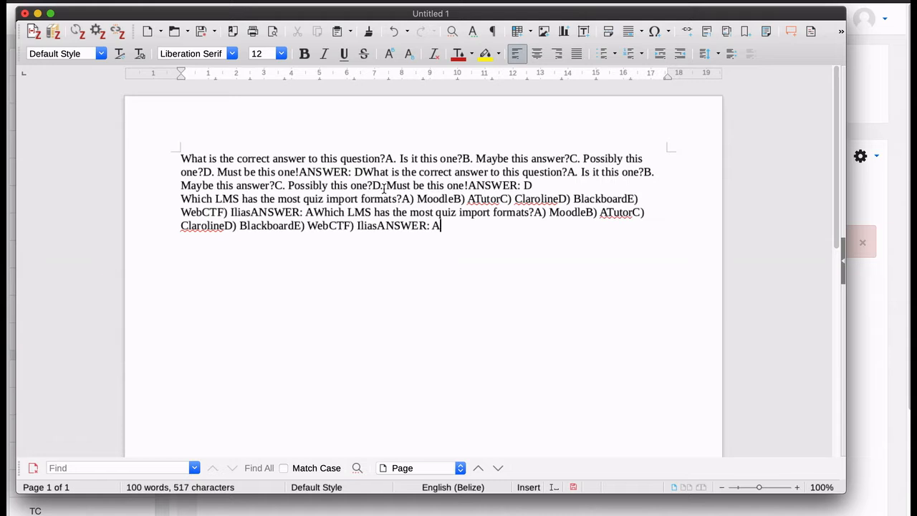
pyautogui.press('super+z')
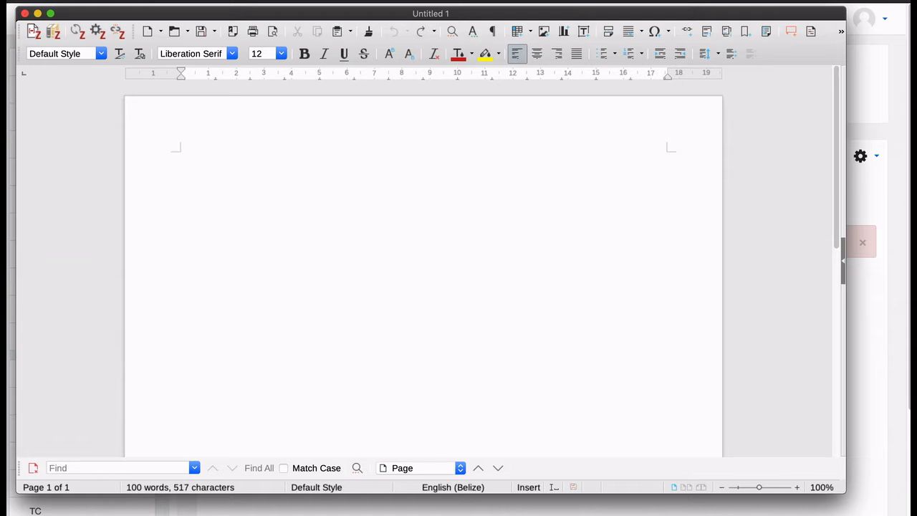
pyautogui.press('super+shift+v')
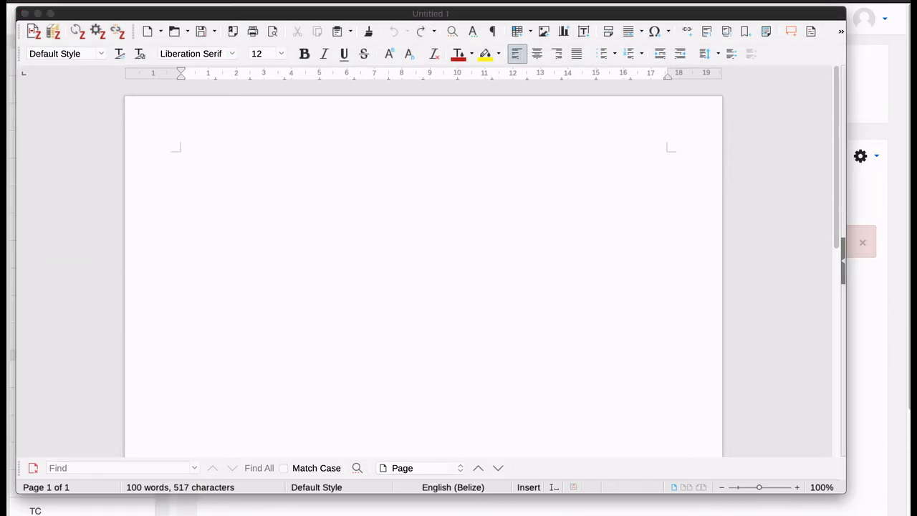
# Switch to the quizExample.txt text file, and move and enlarge its window
pyautogui.moveTo(910, 29); pyautogui.dragTo(326, 127)
pyautogui.click(350, 217)
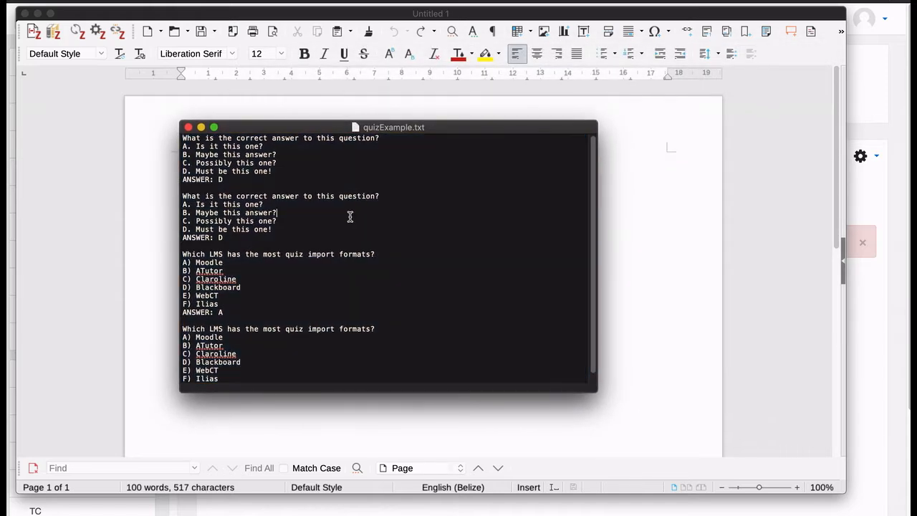
pyautogui.moveTo(265, 126); pyautogui.dragTo(116, 18)
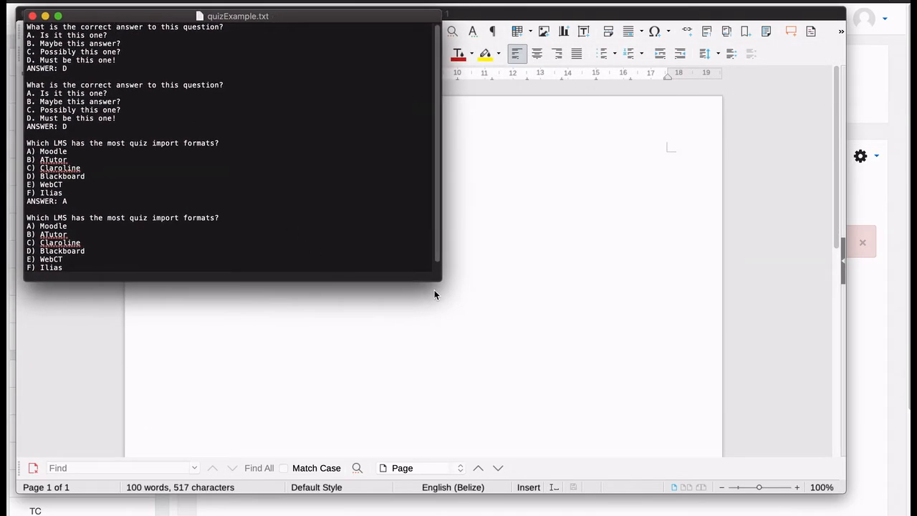
pyautogui.moveTo(433, 273); pyautogui.dragTo(655, 421)
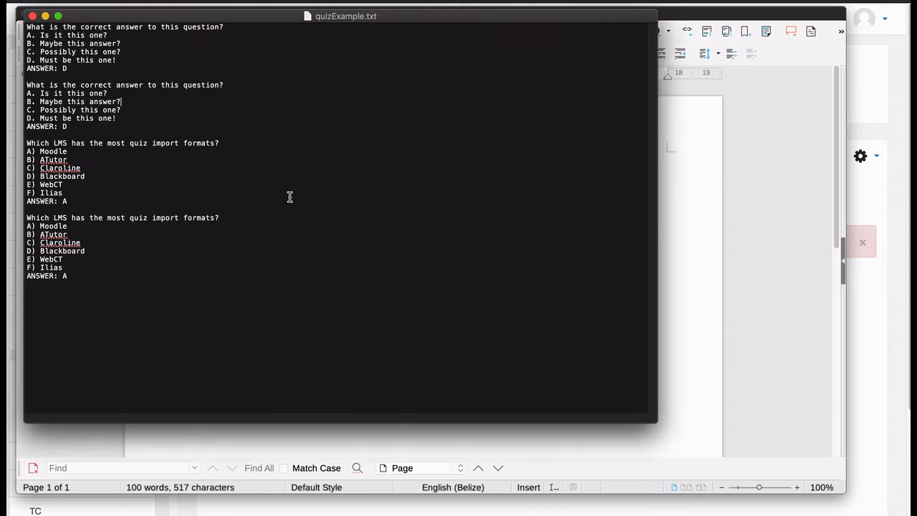
# Examine the first question block in quizExample.txt, including its question line, lettered options and ANSWER line
pyautogui.click(45, 26)
pyautogui.moveTo(82, 68); pyautogui.dragTo(24, 26)
pyautogui.click(30, 35)
pyautogui.tripleClick(31, 35)
pyautogui.click(30, 35)
pyautogui.doubleClick(30, 36)
pyautogui.doubleClick(39, 69)
pyautogui.click(63, 70)
# Examine the two LMS questions' option lettering and compare it with the first question block
pyautogui.moveTo(28, 142); pyautogui.dragTo(72, 275)
pyautogui.click(38, 226)
pyautogui.doubleClick(38, 243)
pyautogui.moveTo(69, 275); pyautogui.dragTo(7, 144)
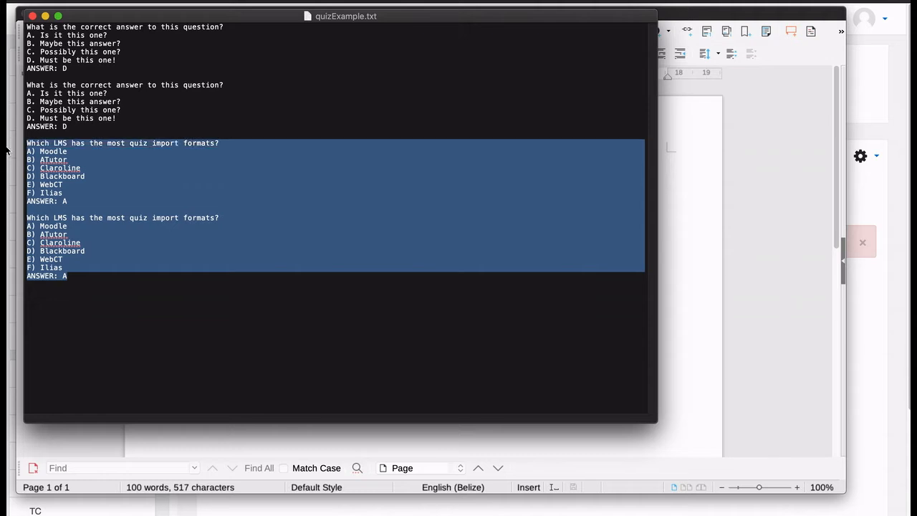
pyautogui.click(91, 152)
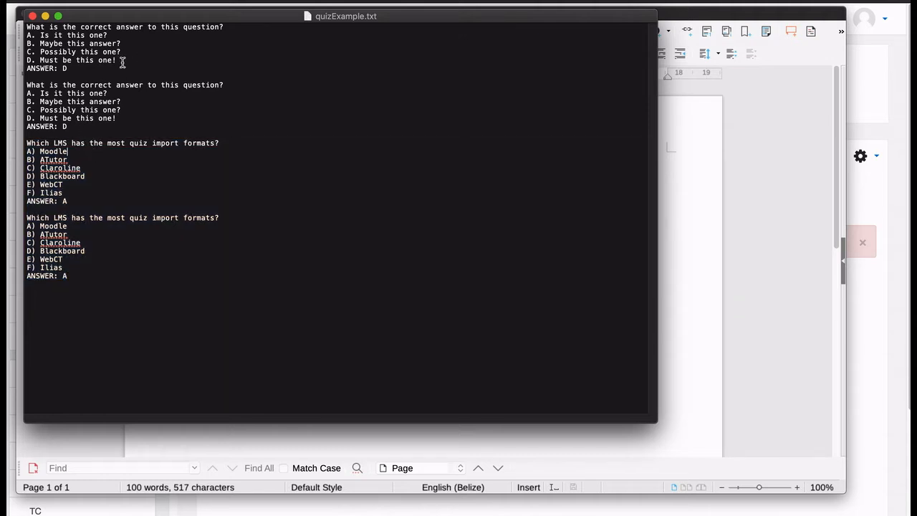
pyautogui.moveTo(108, 71); pyautogui.dragTo(21, 28)
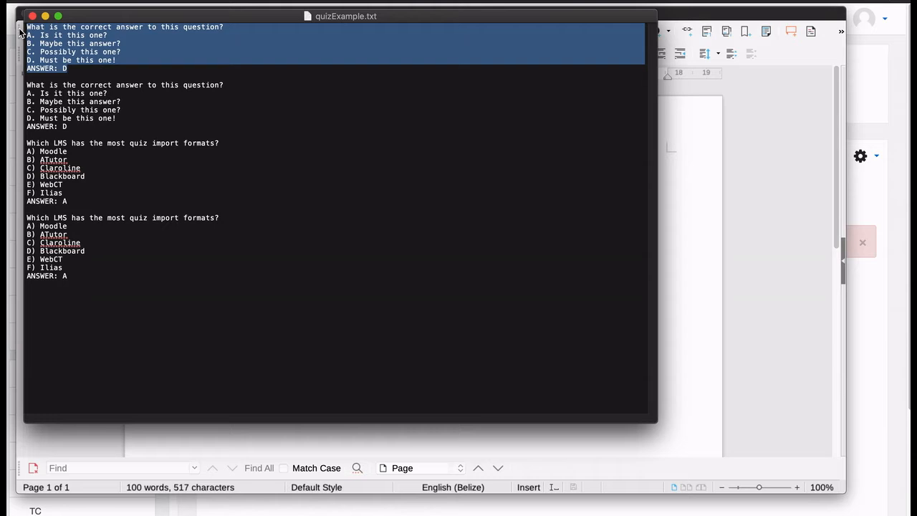
# Return to the blank Writer document and paste the copied first question block into it
pyautogui.click(713, 216)
pyautogui.click(122, 1)
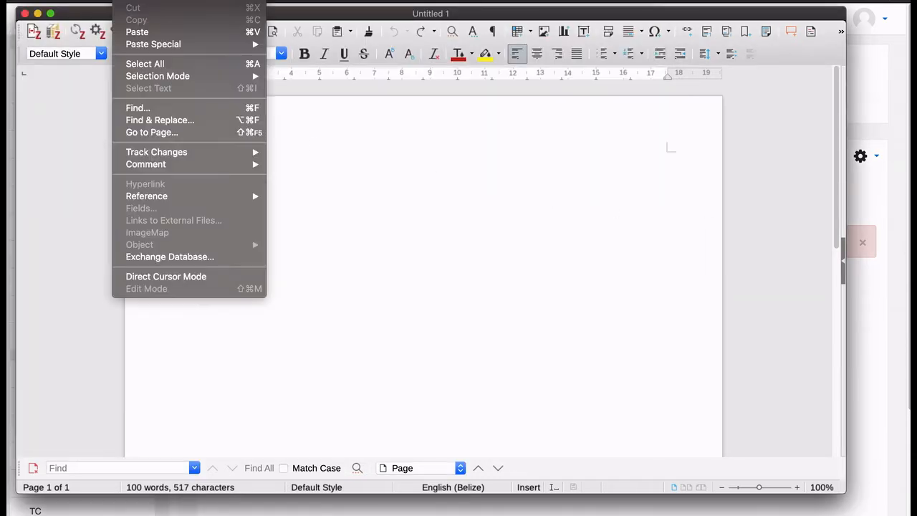
pyautogui.moveTo(168, 49)
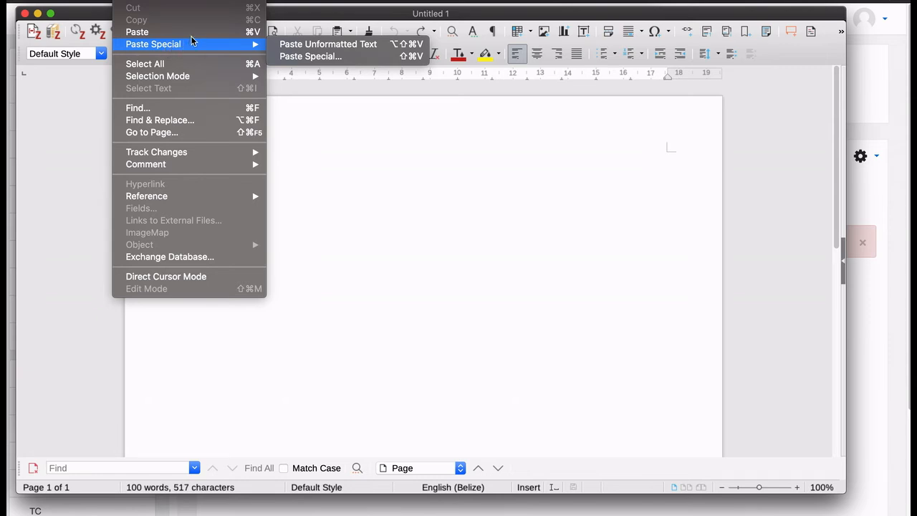
pyautogui.click(194, 32)
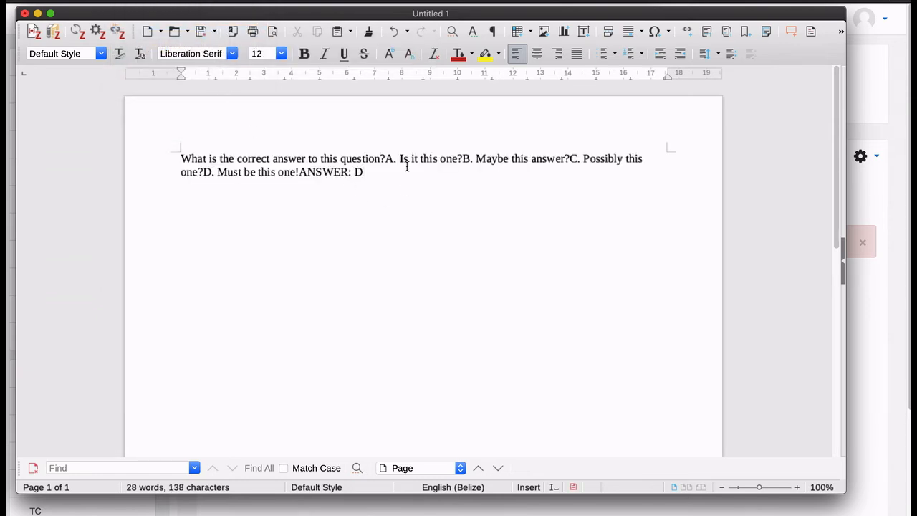
# Break the pasted first question into separate lines for the question, options A to D and ANSWER: D
pyautogui.click(387, 158)
pyautogui.press('Return')
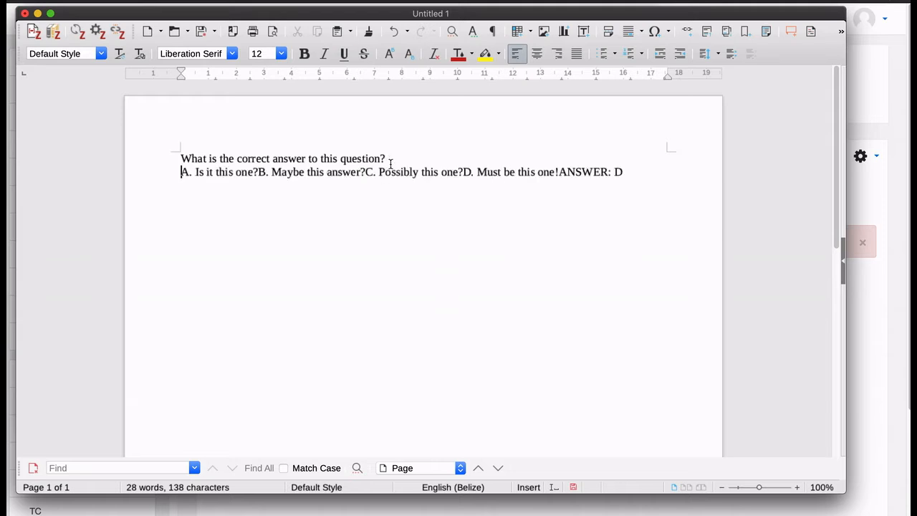
pyautogui.click(256, 172)
pyautogui.press('Return')
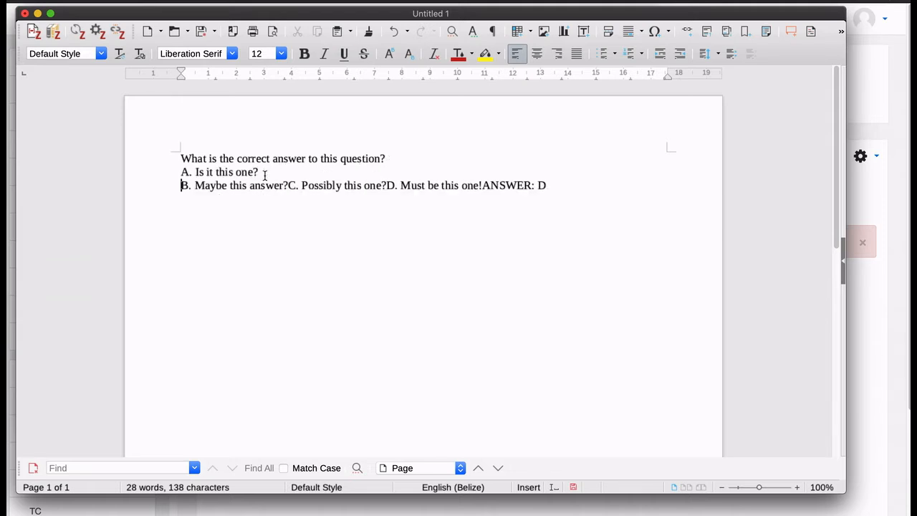
pyautogui.click(288, 185)
pyautogui.press('Return')
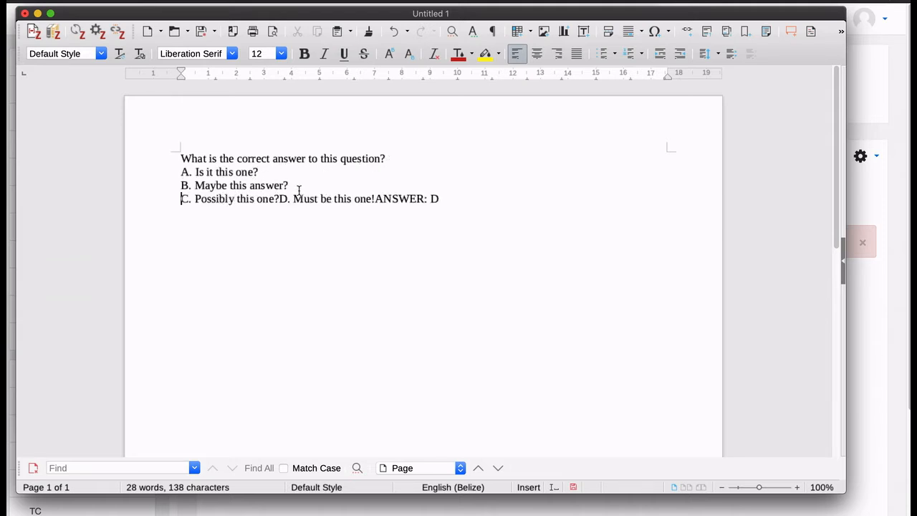
pyautogui.click(279, 198)
pyautogui.press('Return')
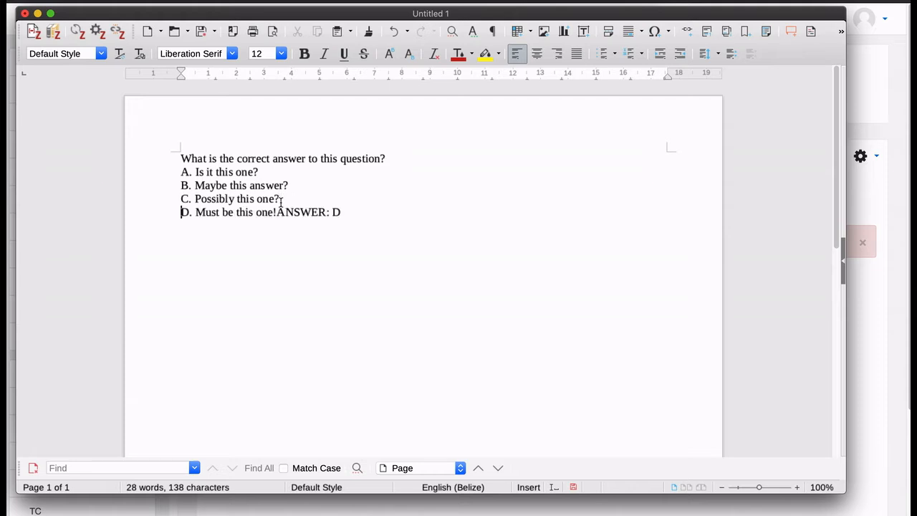
pyautogui.click(277, 212)
pyautogui.press('Return')
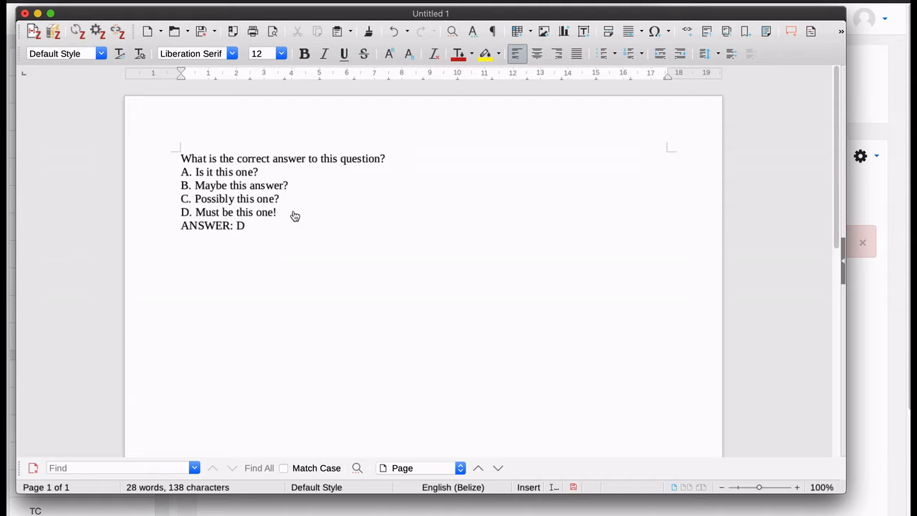
# Copy the second question block from quizExample.txt and paste it below the first in the Writer document, separated by a blank line
pyautogui.press('super+Tab')
pyautogui.click(116, 89)
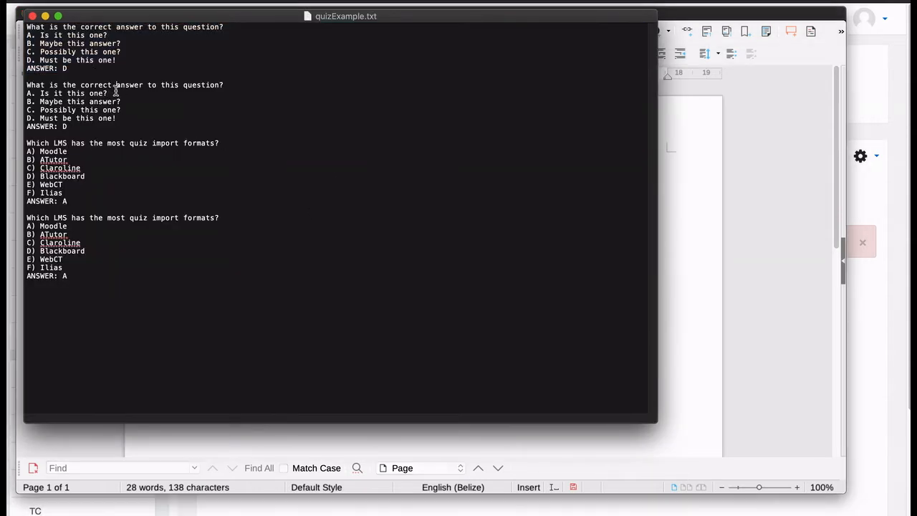
pyautogui.moveTo(104, 129); pyautogui.dragTo(17, 89)
pyautogui.press('super+Tab')
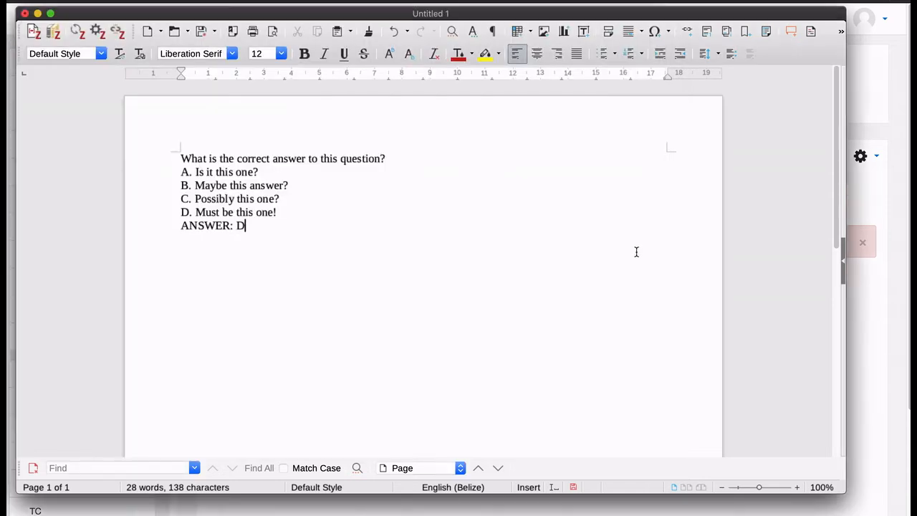
pyautogui.press('Return')
pyautogui.write('What is the correct answer to this question?A. Is it this one?B. Maybe this answer?C. Possibly this one?D. Must be this one!ANSWER: D')
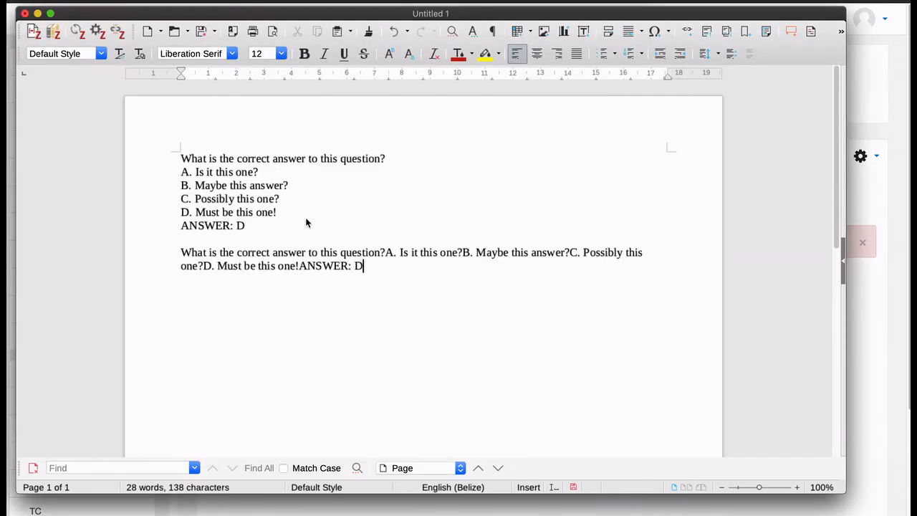
# Break the second pasted question into separate lines before each of the options A, B, C and D
pyautogui.click(385, 252)
pyautogui.press('Return')
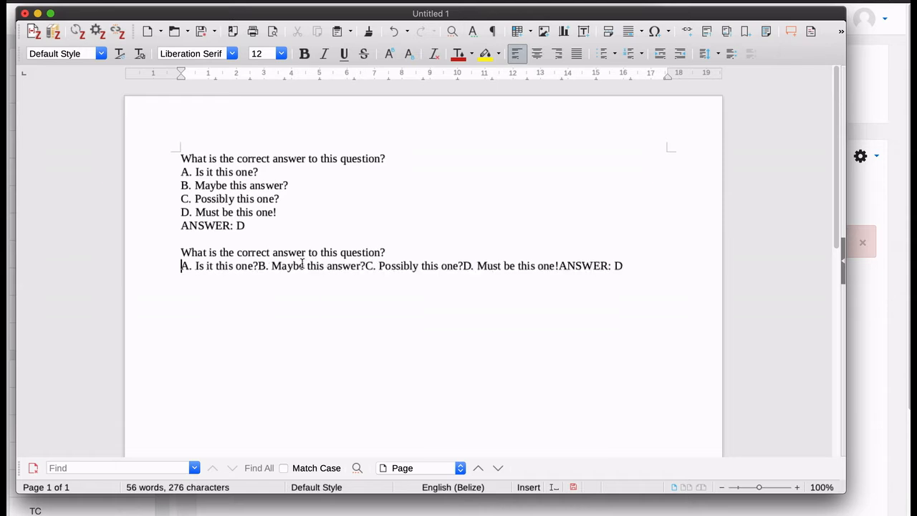
pyautogui.click(257, 266)
pyautogui.press('Return')
pyautogui.click(287, 278)
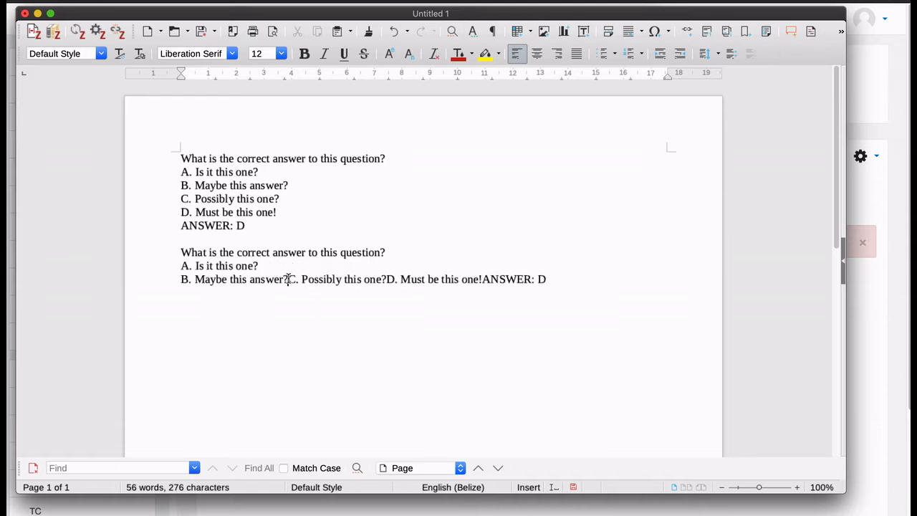
pyautogui.press('Return')
pyautogui.click(278, 293)
pyautogui.press('Return')
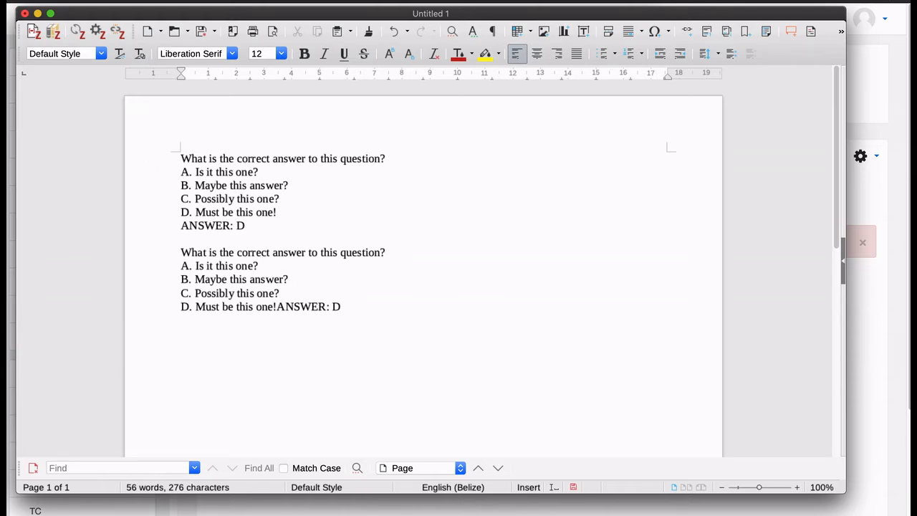
# Start saving the document under a new name, with file type Text (.txt) and the Desktop's Training folder as location
pyautogui.click(97, 1)
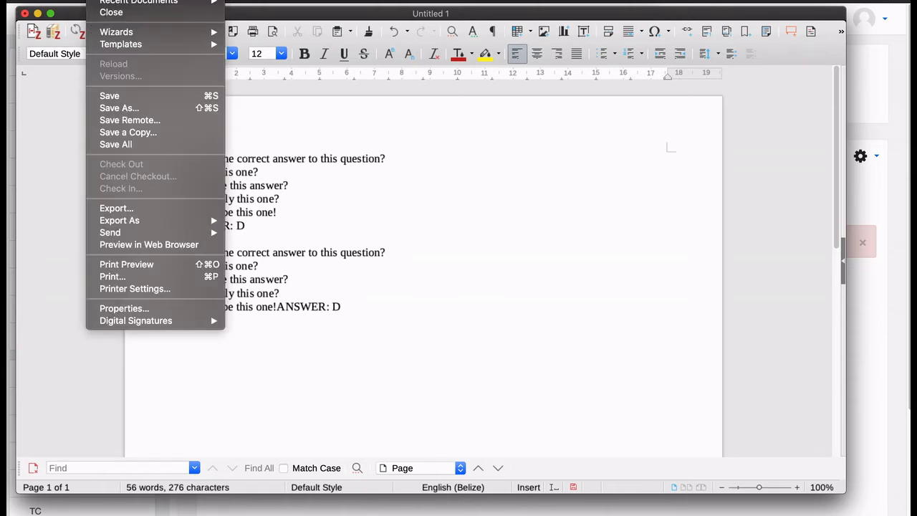
pyautogui.click(123, 107)
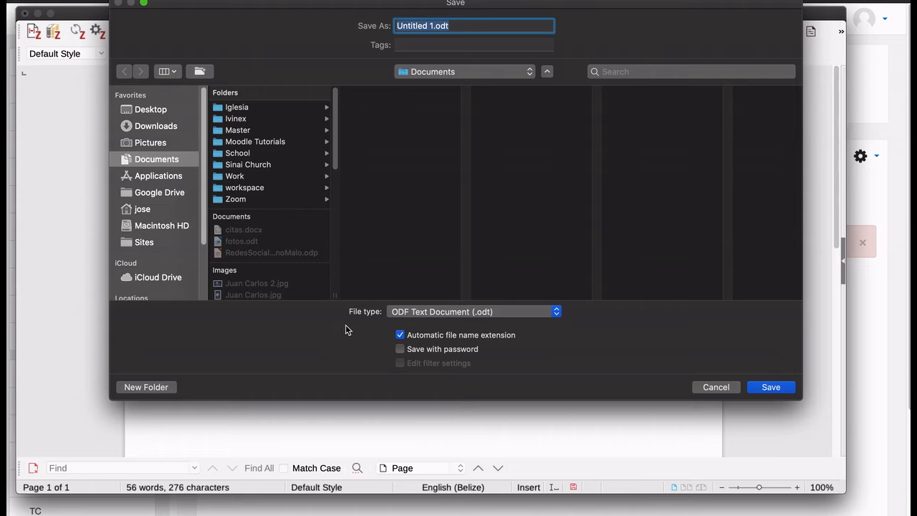
pyautogui.click(396, 312)
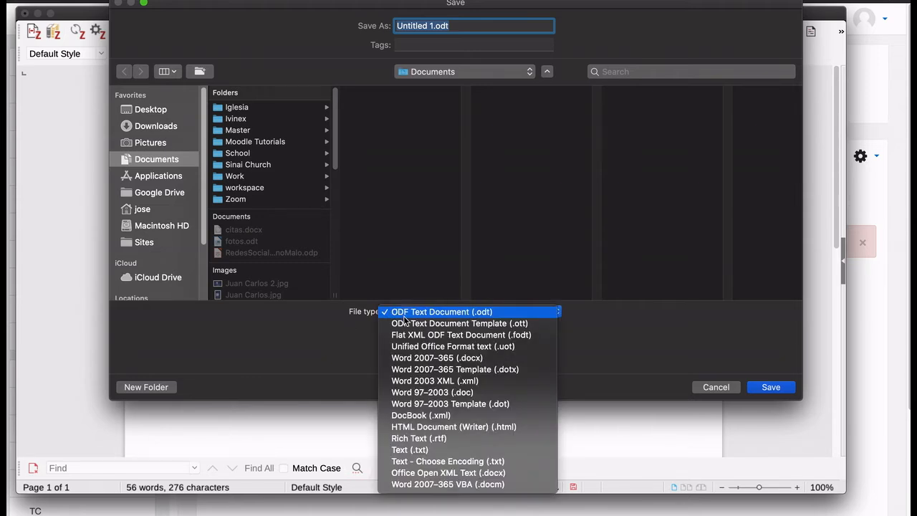
pyautogui.click(428, 450)
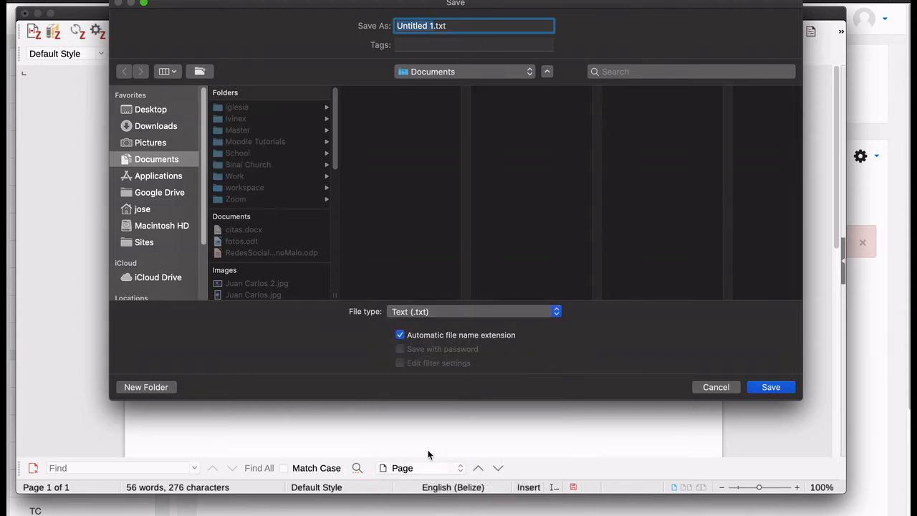
pyautogui.click(163, 110)
pyautogui.click(247, 131)
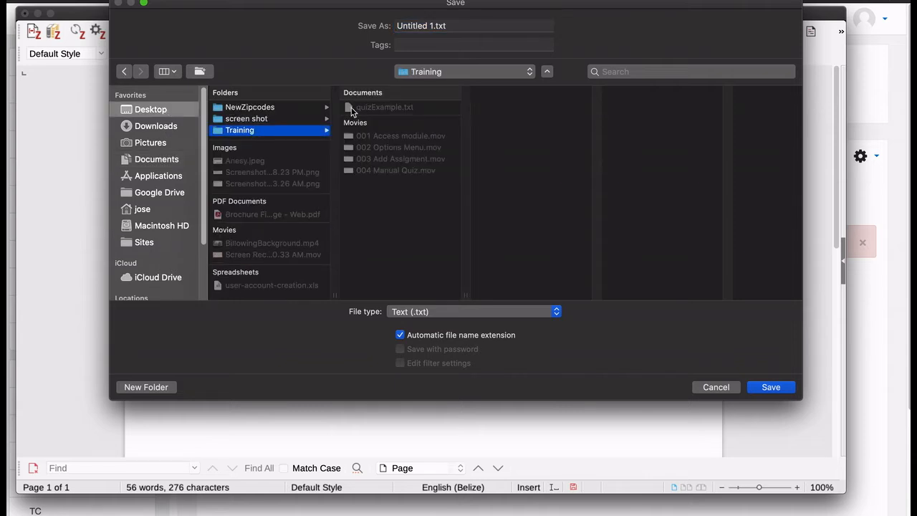
# Name the file Questions.txt and save it
pyautogui.click(463, 27)
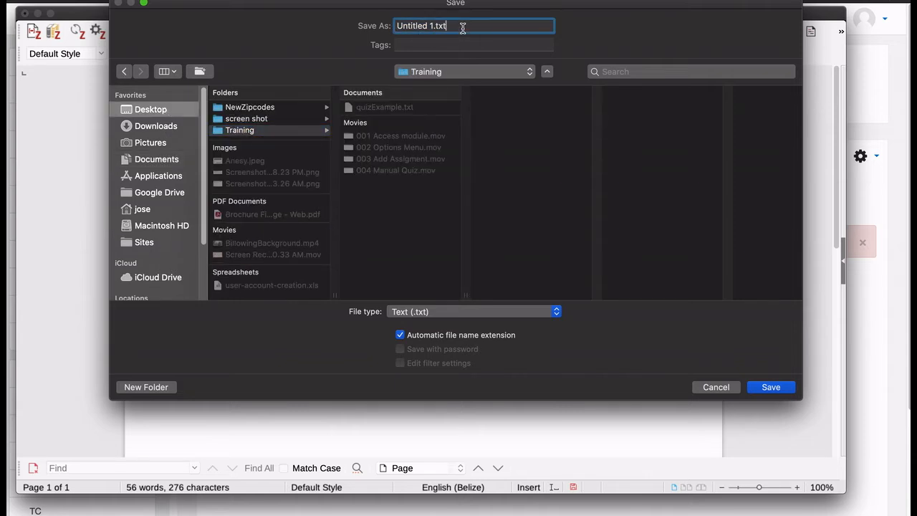
pyautogui.press('BackSpace')
pyautogui.press('BackSpace')
pyautogui.press('BackSpace')
pyautogui.press('BackSpace')
pyautogui.press('BackSpace')
pyautogui.press('BackSpace')
pyautogui.press('BackSpace')
pyautogui.press('BackSpace')
pyautogui.press('BackSpace')
pyautogui.press('BackSpace')
pyautogui.press('BackSpace')
pyautogui.press('BackSpace')
pyautogui.press('BackSpace')
pyautogui.press('BackSpace')
pyautogui.write('Q')
pyautogui.press('BackSpace')
pyautogui.write('Questions')
pyautogui.click(765, 387)
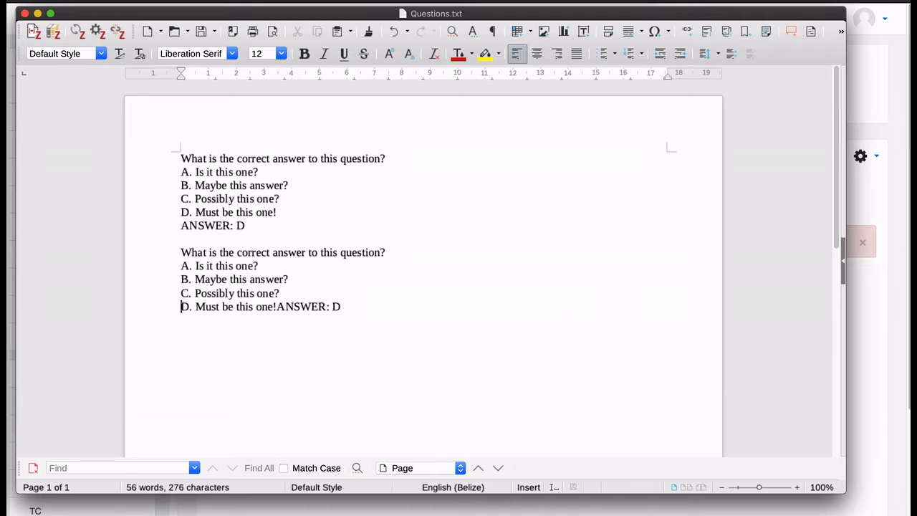
# Quit LibreOffice and TextEdit to return to the Moodle quiz page
pyautogui.click(56, 3)
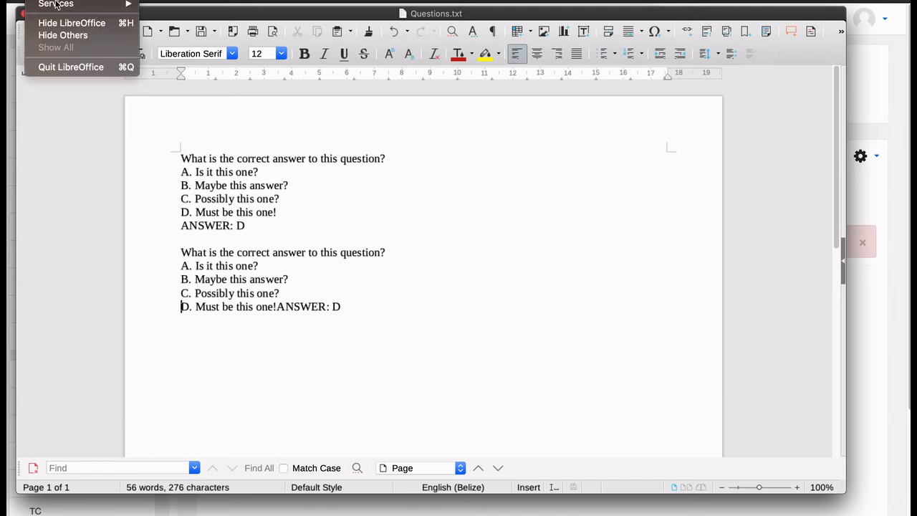
pyautogui.click(58, 67)
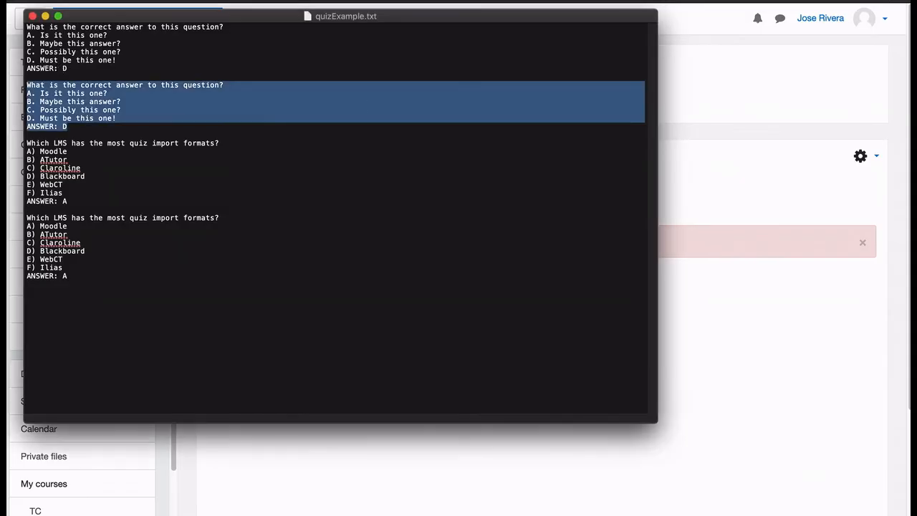
pyautogui.press('super+Tab')
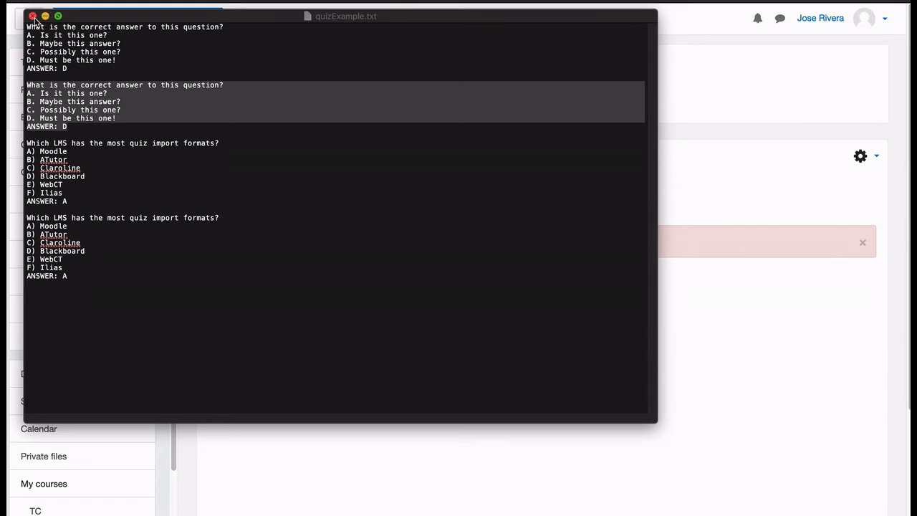
pyautogui.click(50, 0)
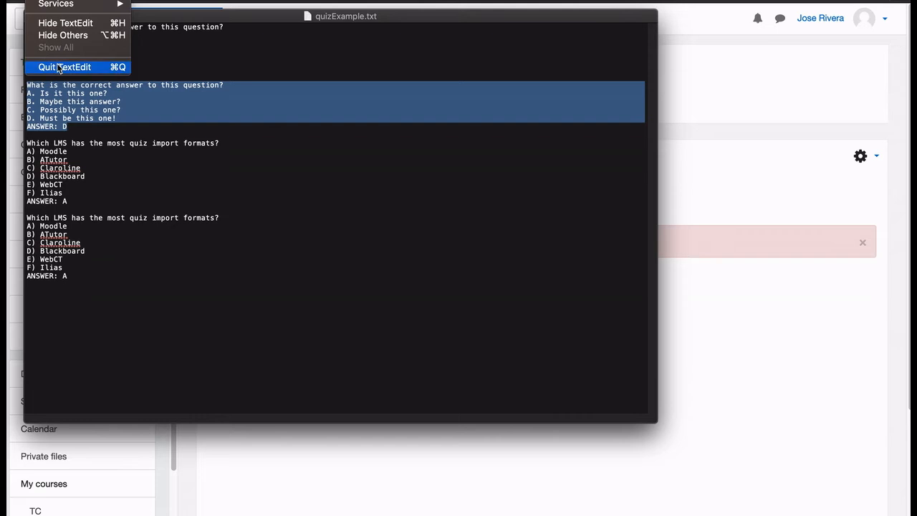
pyautogui.click(56, 63)
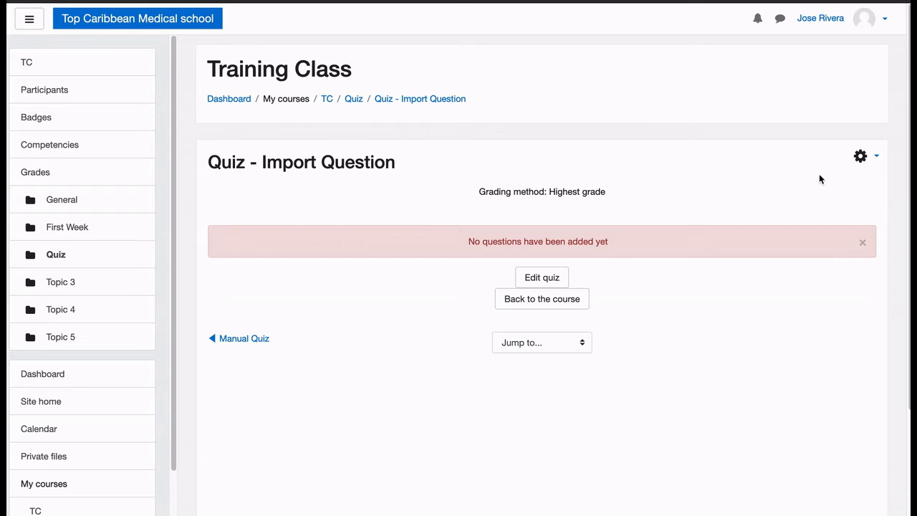
# Open the question import page for the quiz and select Aiken format as the file format
pyautogui.click(861, 158)
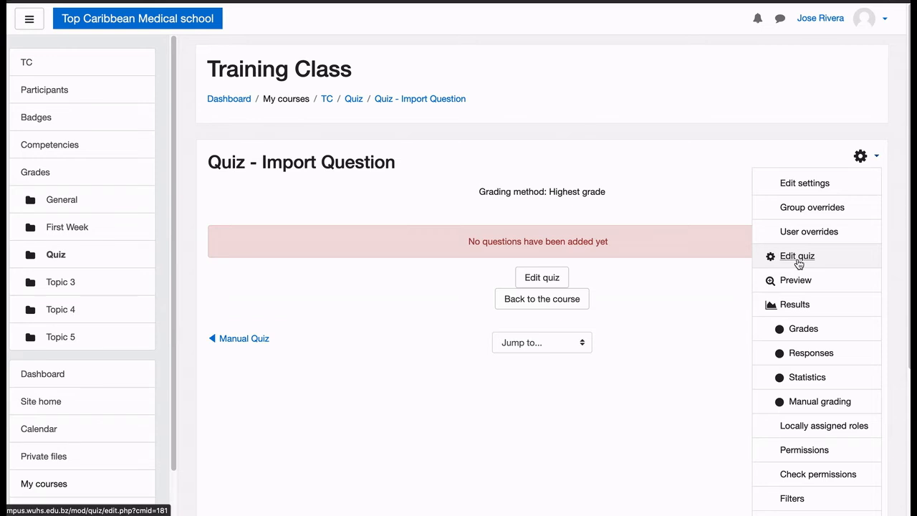
pyautogui.scroll(-3, 798, 306)
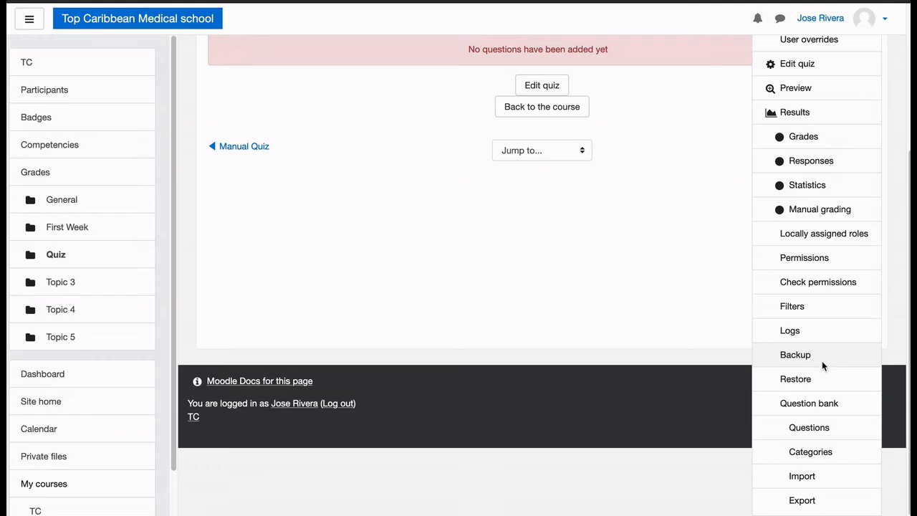
pyautogui.click(802, 477)
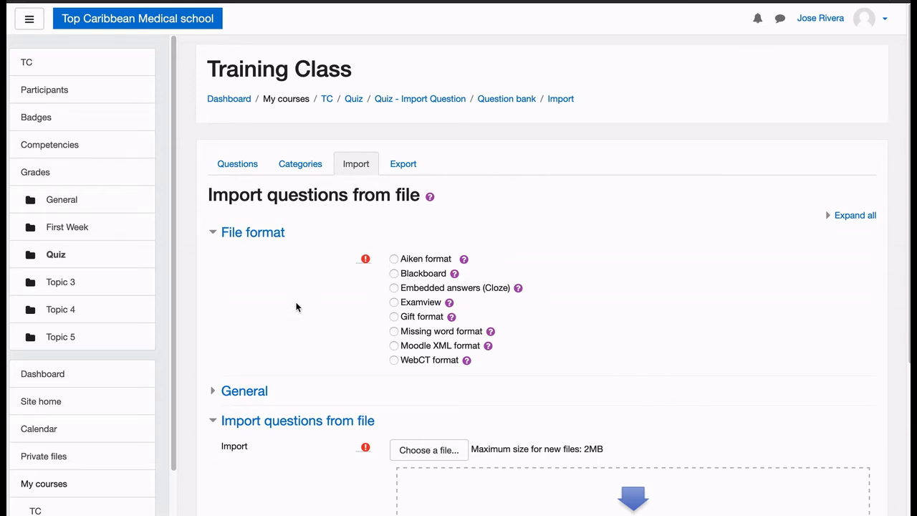
pyautogui.scroll(-1, 296, 307)
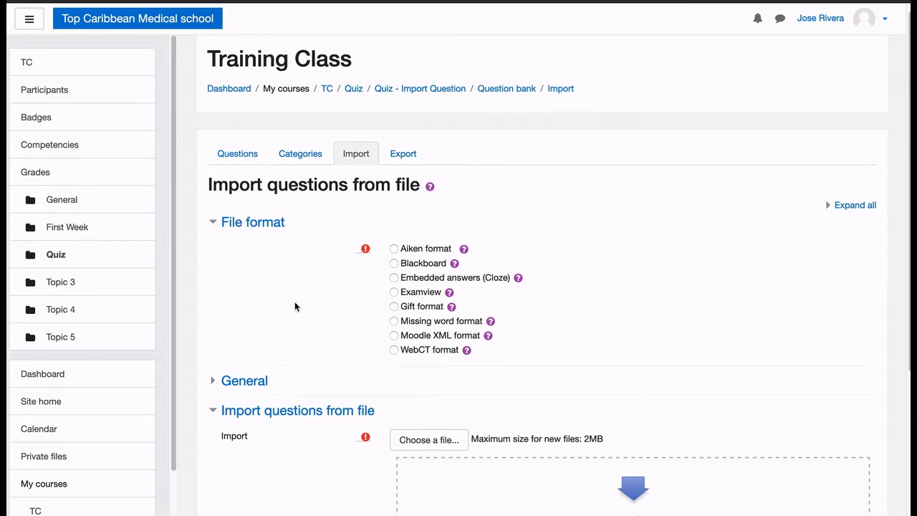
pyautogui.scroll(-3, 295, 307)
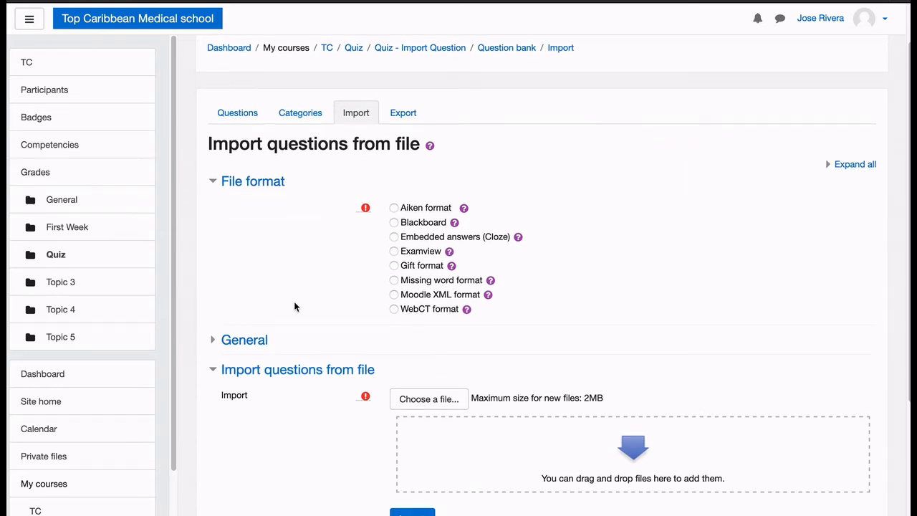
pyautogui.click(394, 209)
# Choose Questions.txt from the Desktop's Training folder as the attachment for a file upload to the question import
pyautogui.click(440, 402)
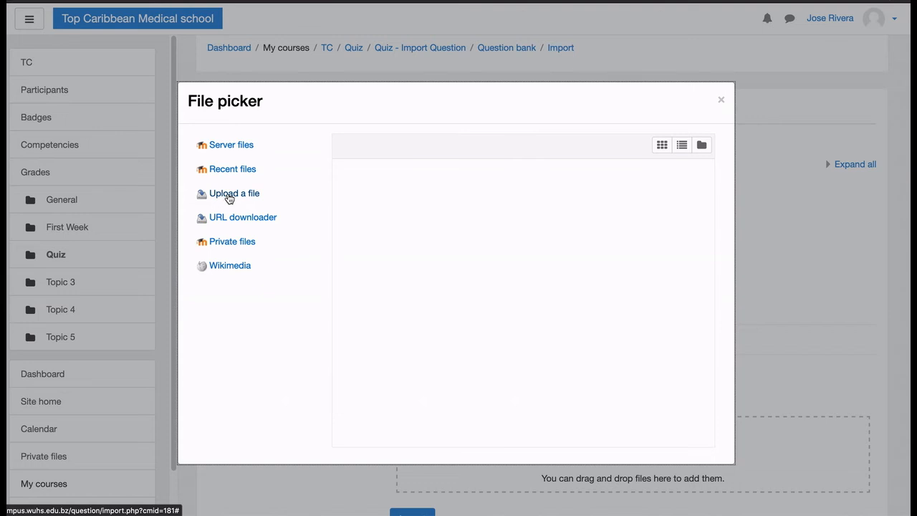
pyautogui.click(228, 198)
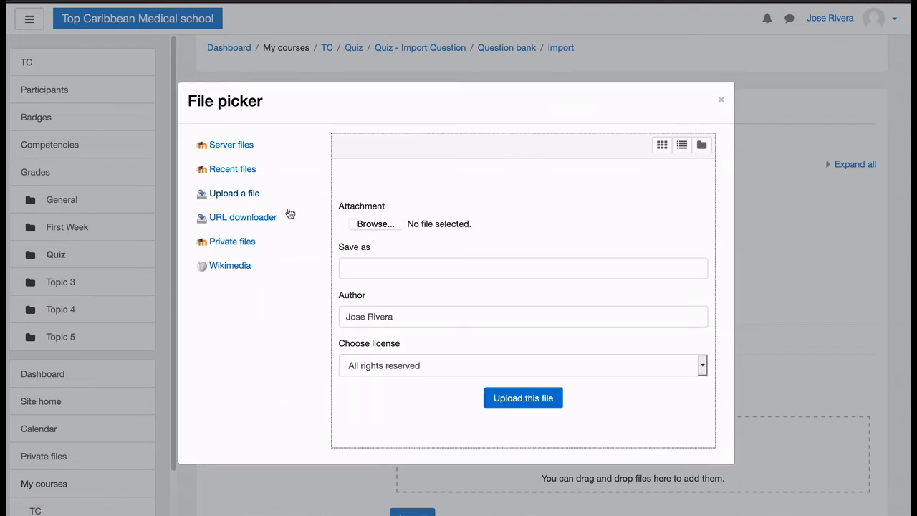
pyautogui.click(366, 224)
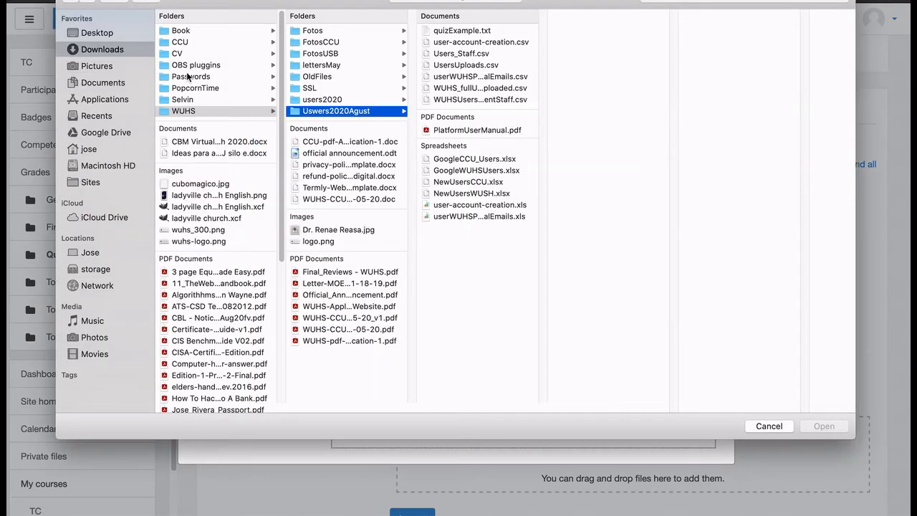
pyautogui.click(100, 33)
pyautogui.click(207, 52)
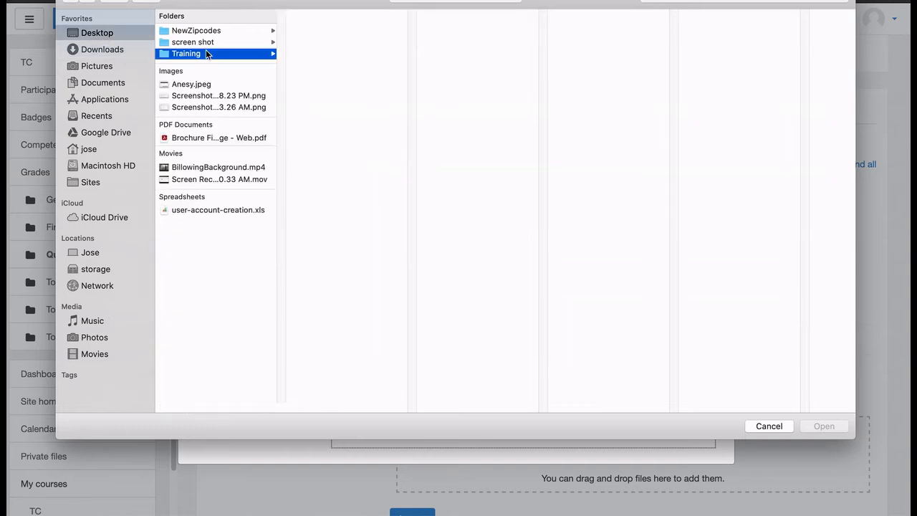
pyautogui.click(322, 32)
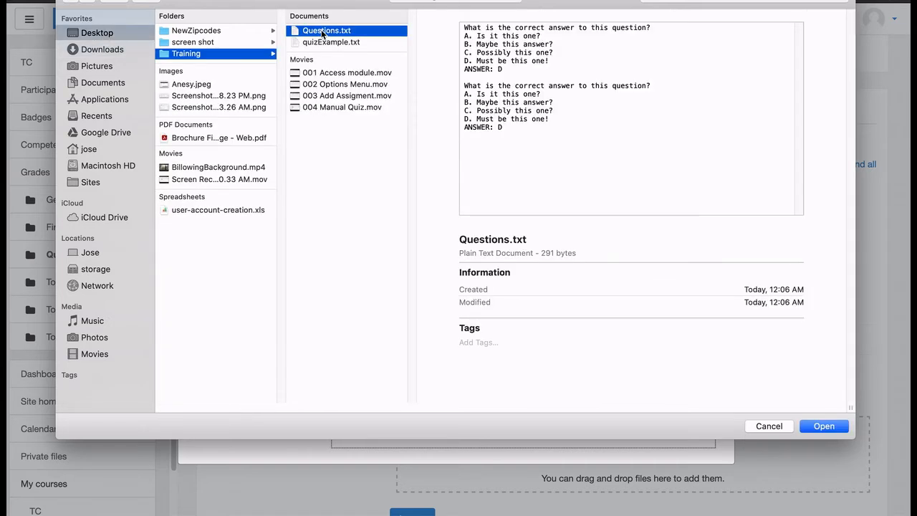
pyautogui.click(824, 425)
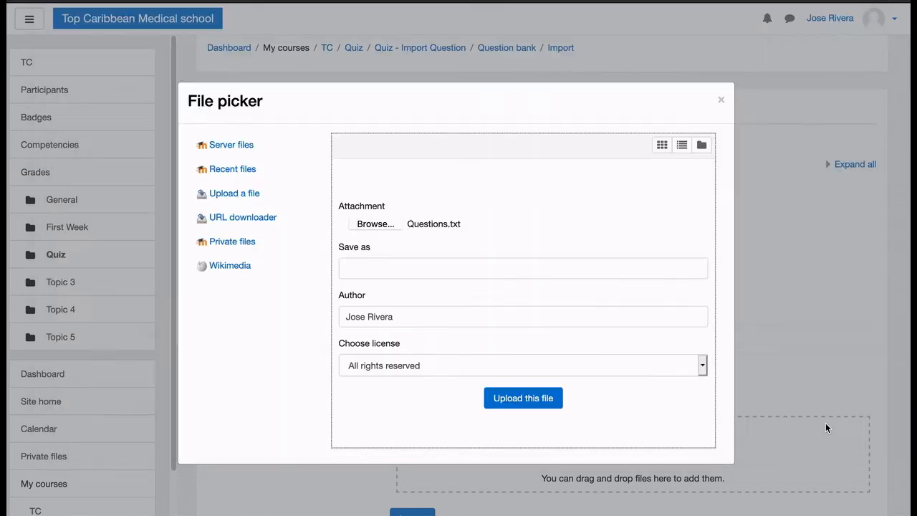
# Set the save-as name to "import" and upload the chosen file
pyautogui.click(360, 272)
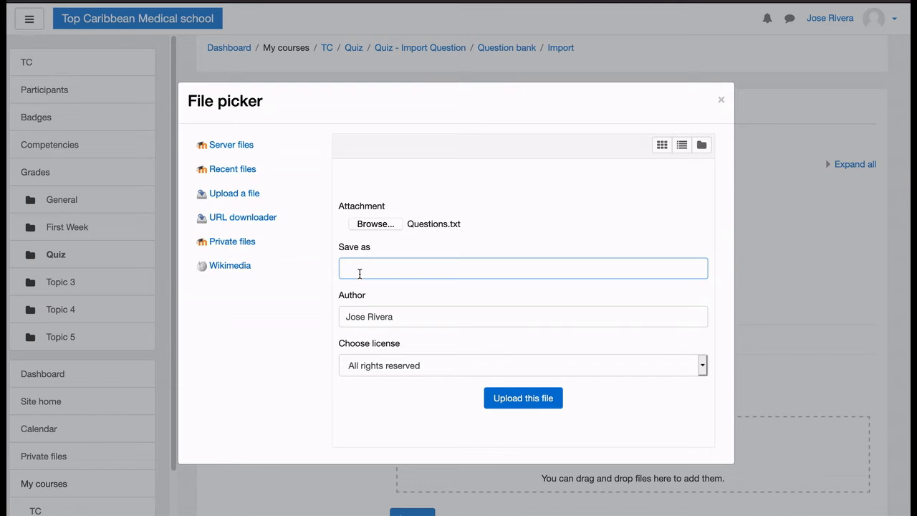
pyautogui.write('import')
pyautogui.click(517, 401)
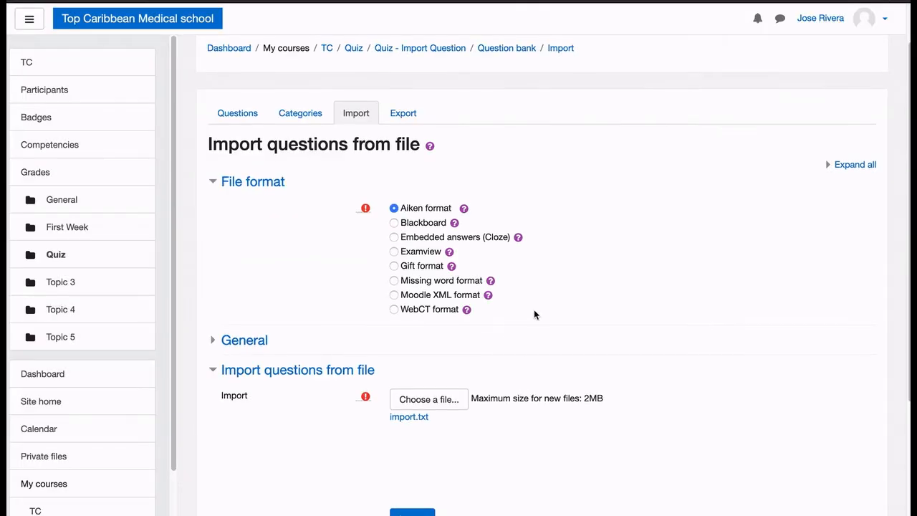
# Import the questions from the uploaded import.txt file in Aiken format
pyautogui.scroll(1, 534, 314)
pyautogui.scroll(-3, 534, 314)
pyautogui.scroll(-1, 534, 314)
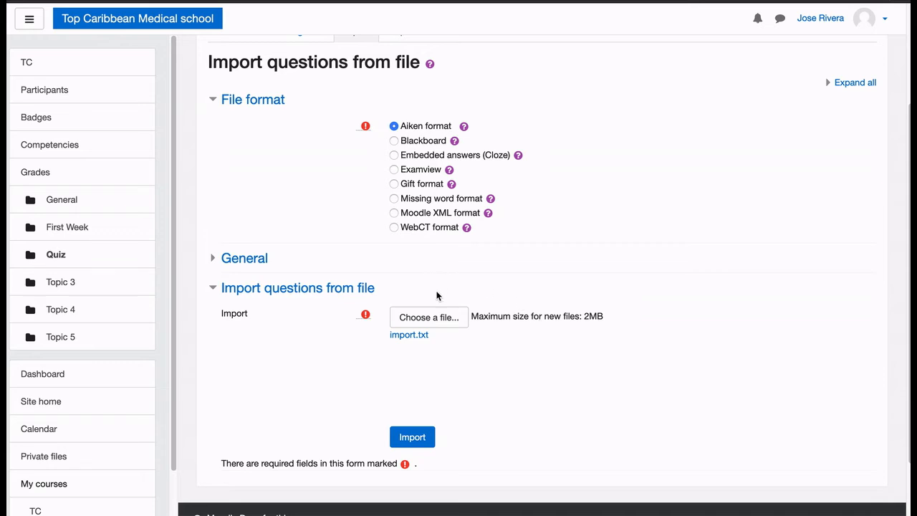
pyautogui.click(419, 438)
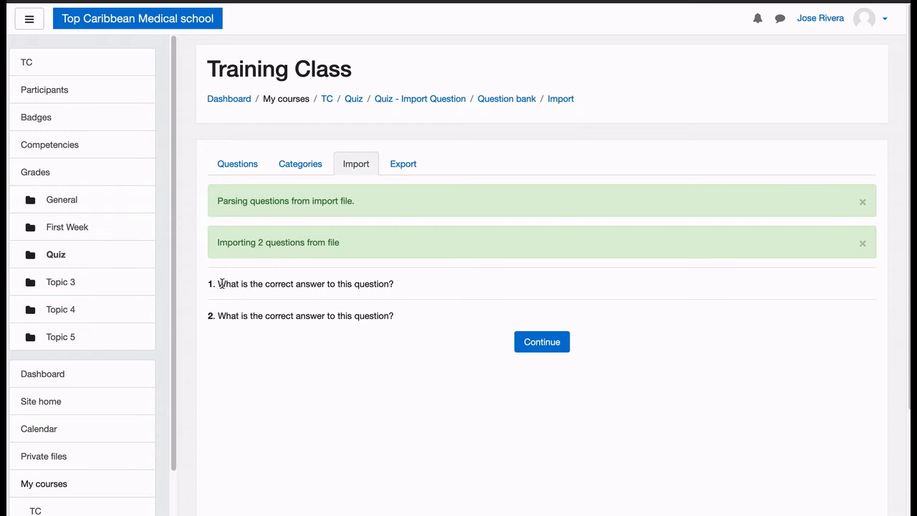
# Examine the list of questions parsed from the import file, checking their numbering and text
pyautogui.moveTo(217, 284); pyautogui.dragTo(401, 322)
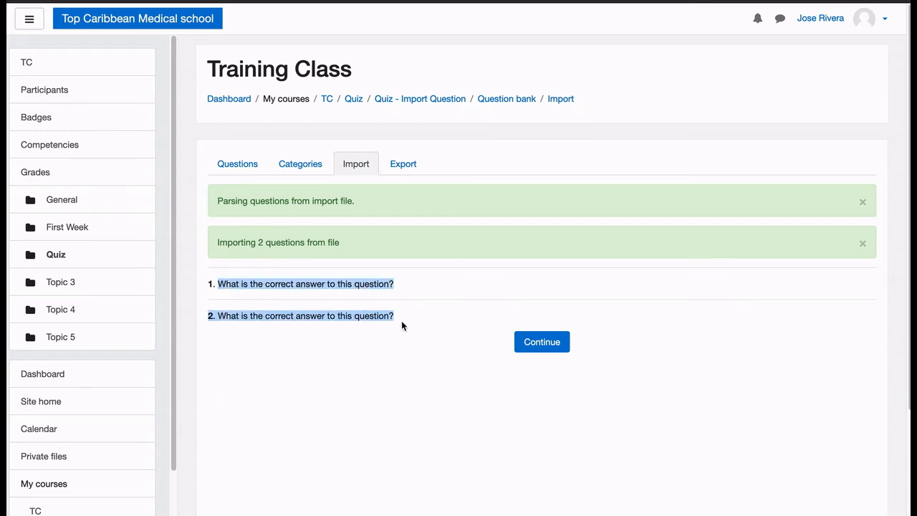
pyautogui.click(317, 292)
pyautogui.moveTo(217, 282); pyautogui.dragTo(262, 318)
pyautogui.click(212, 284)
pyautogui.moveTo(209, 283); pyautogui.dragTo(226, 290)
pyautogui.click(217, 315)
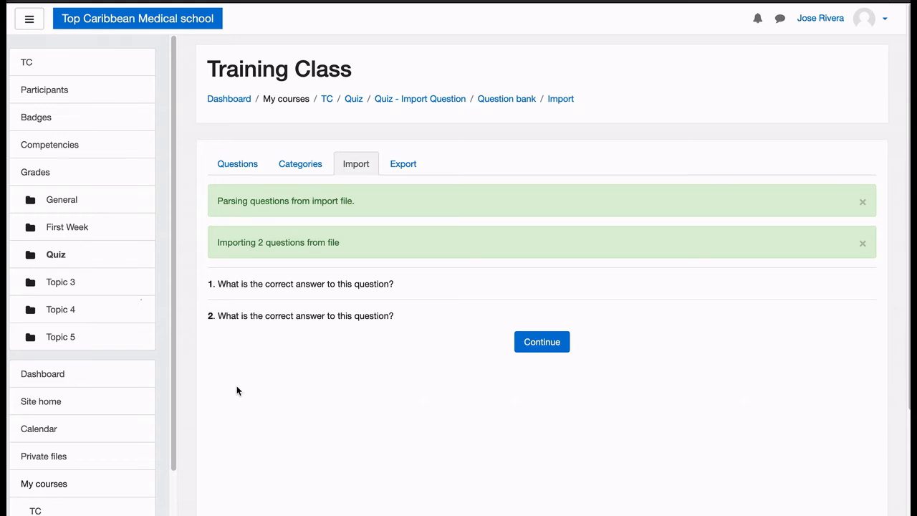
pyautogui.scroll(-1, 237, 387)
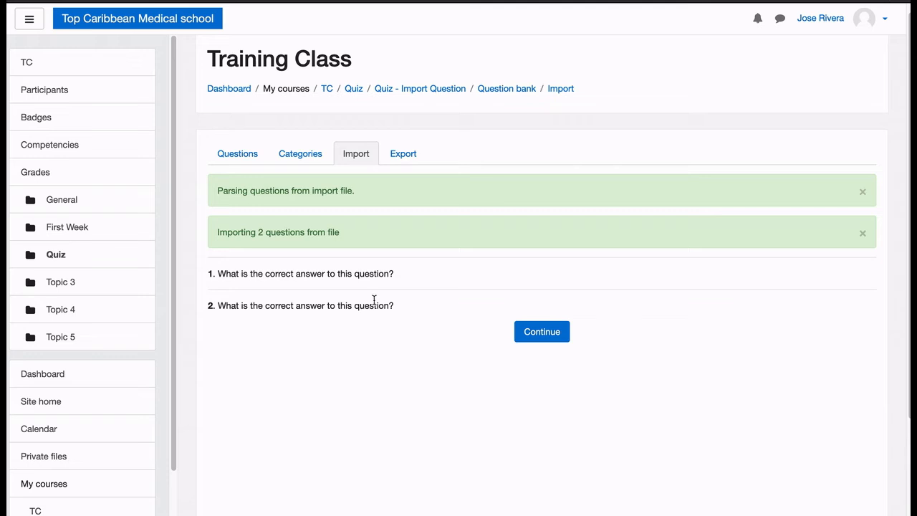
pyautogui.moveTo(374, 306); pyautogui.dragTo(217, 274)
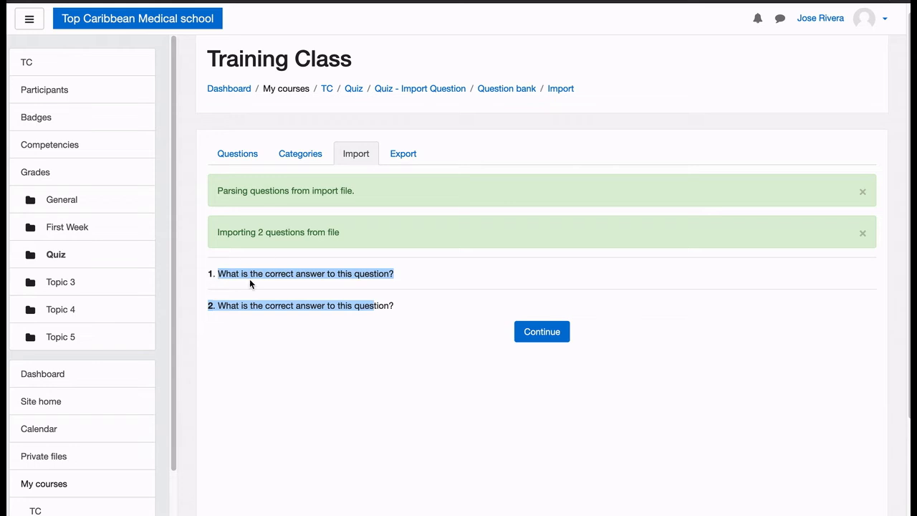
pyautogui.click(338, 285)
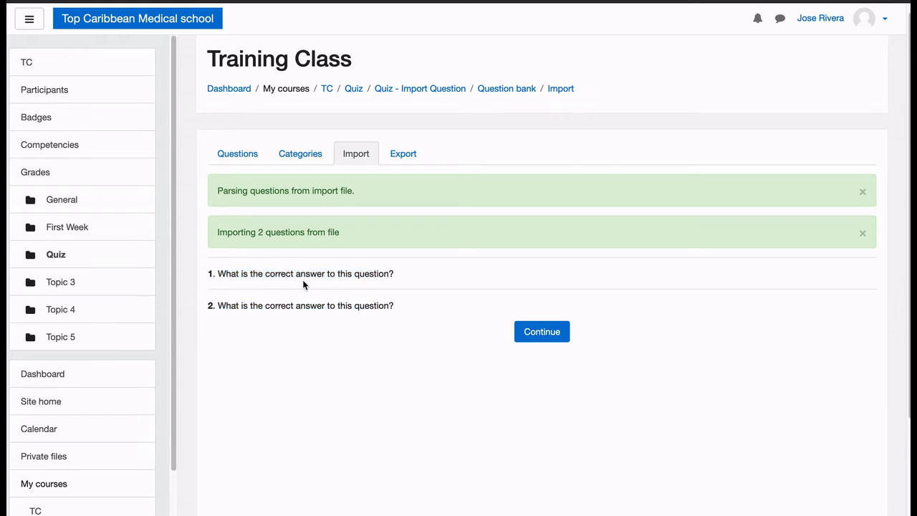
pyautogui.moveTo(250, 274); pyautogui.dragTo(387, 275)
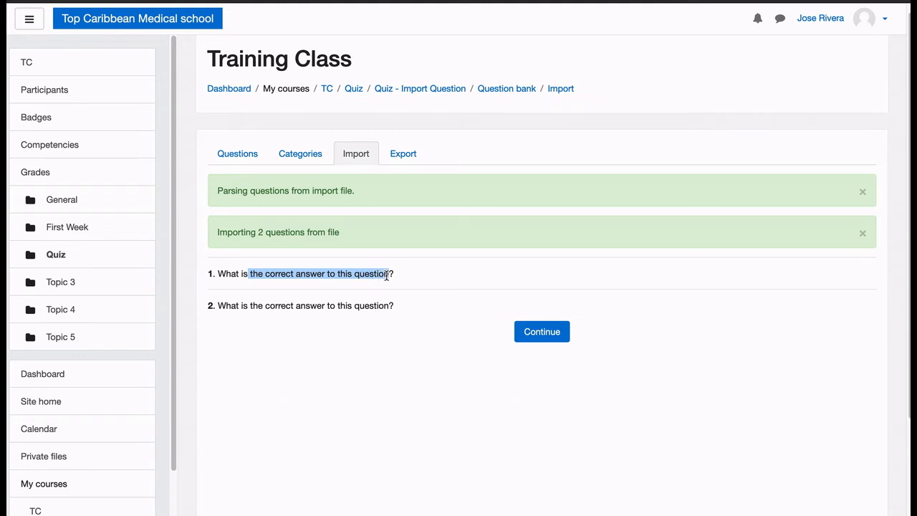
# Continue to the question bank and check which question categories are available
pyautogui.click(541, 334)
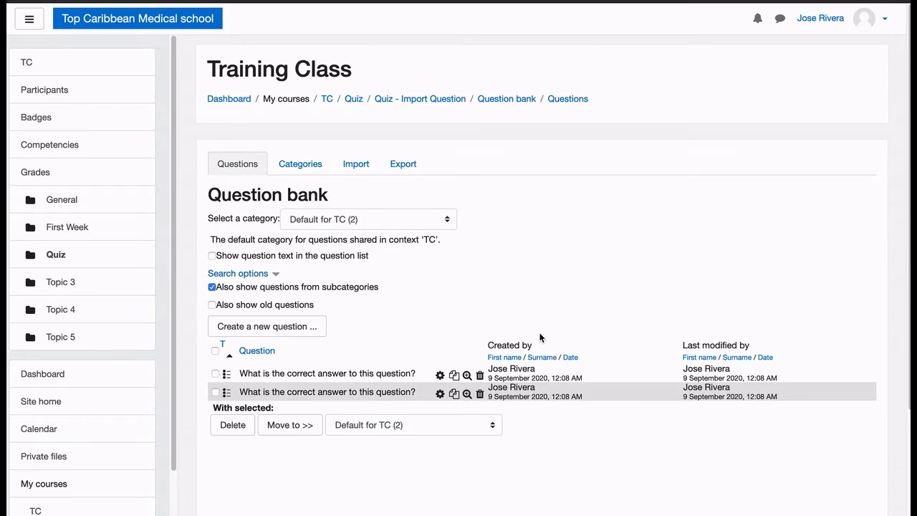
pyautogui.click(451, 219)
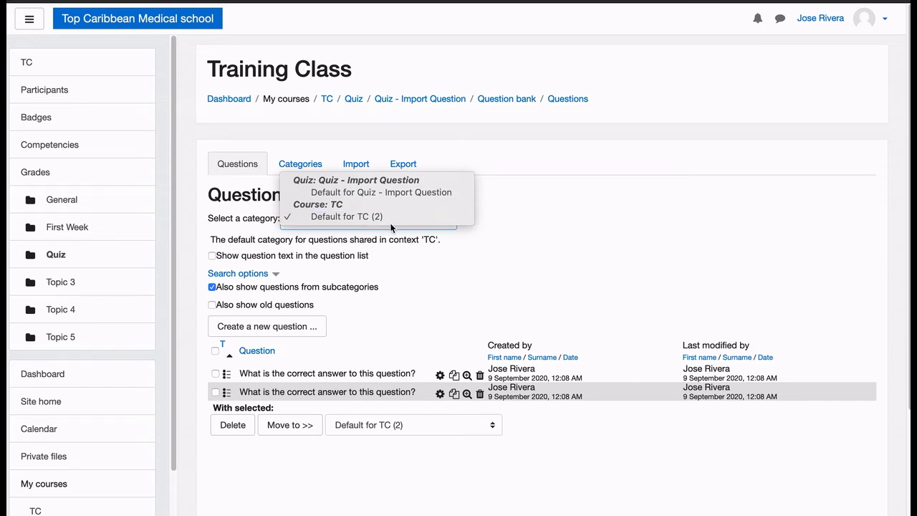
pyautogui.click(505, 283)
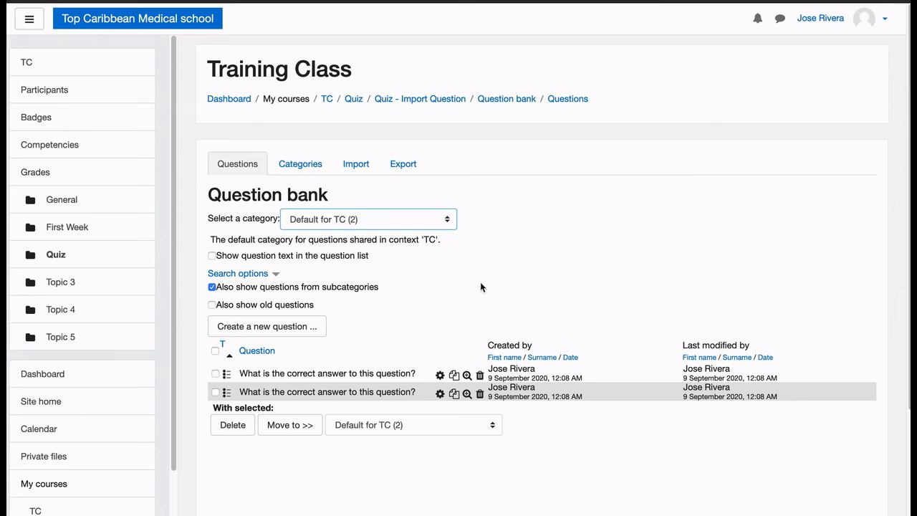
# Move both imported questions to the category "Default for Quiz - Import Question" and check the category list
pyautogui.click(216, 374)
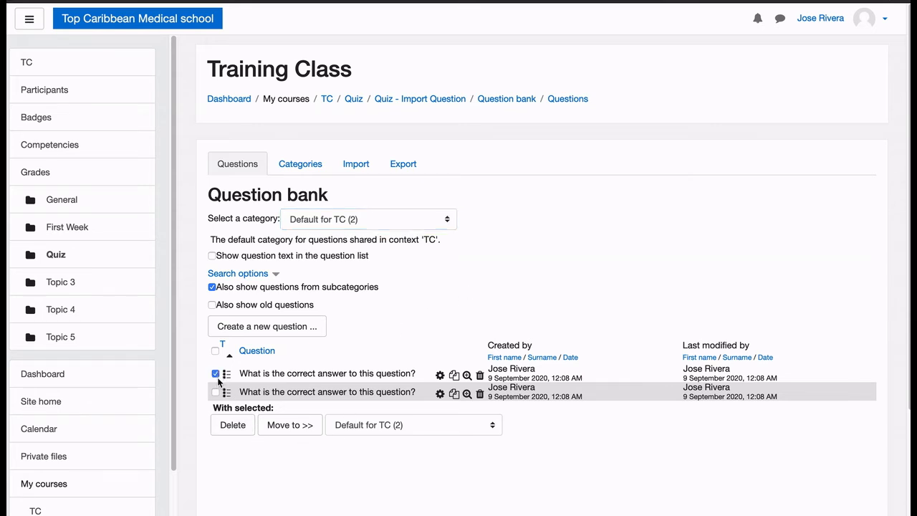
pyautogui.click(215, 392)
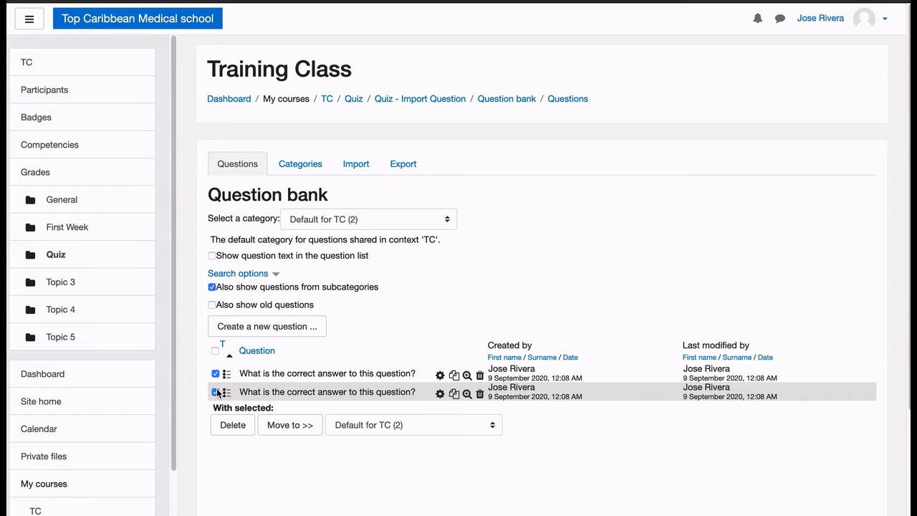
pyautogui.click(383, 424)
pyautogui.click(383, 423)
pyautogui.click(382, 424)
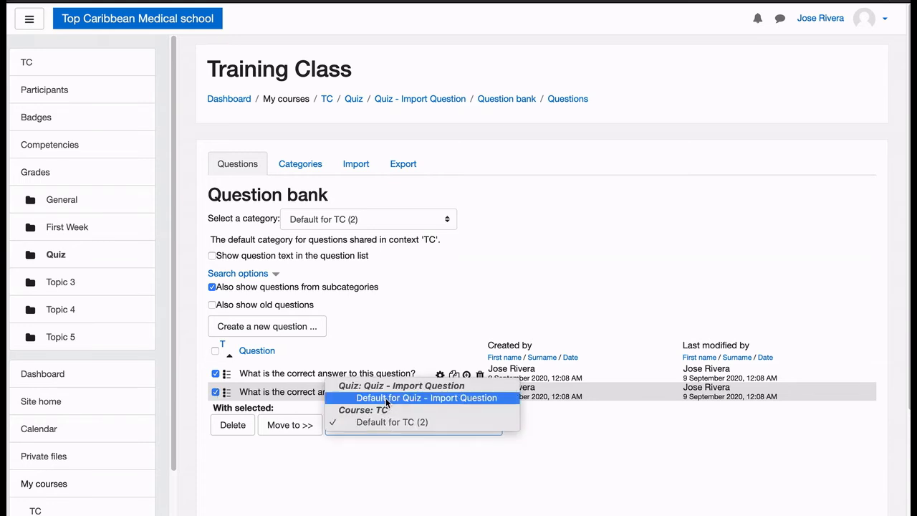
pyautogui.click(385, 398)
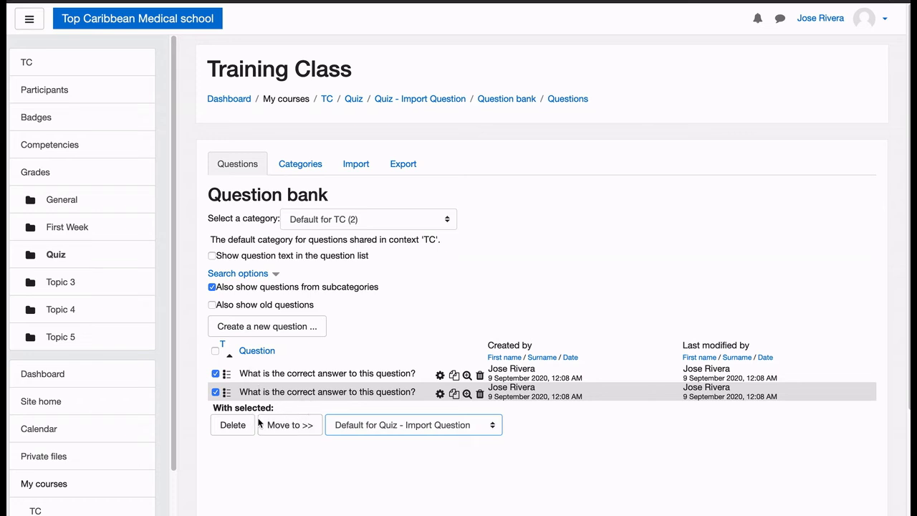
pyautogui.click(279, 427)
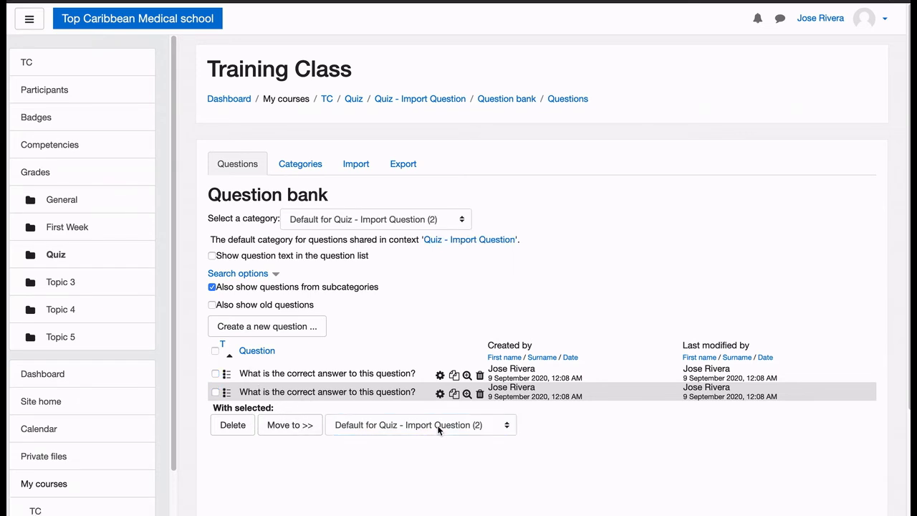
pyautogui.click(479, 426)
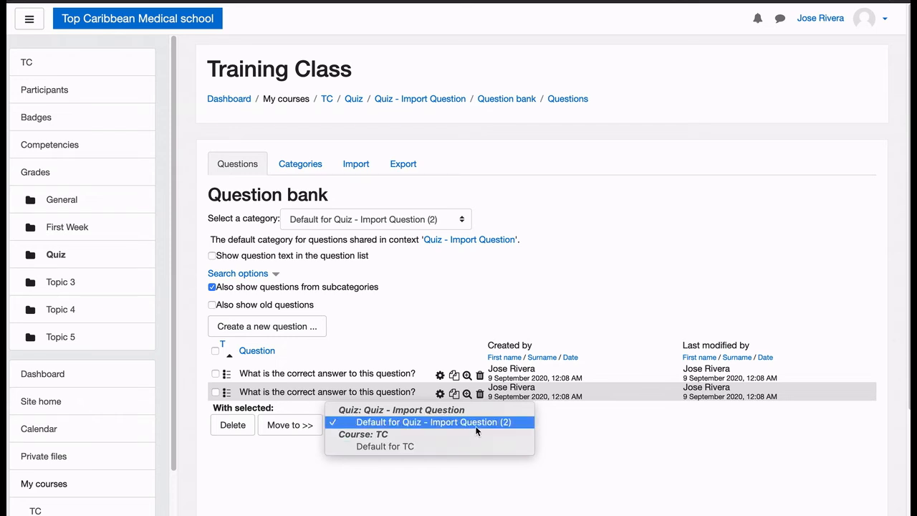
pyautogui.click(570, 449)
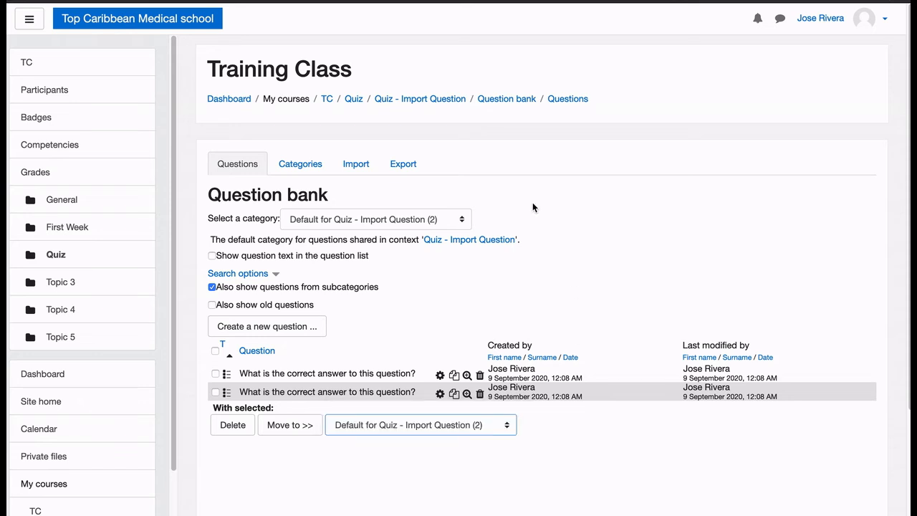
# Open "Quiz - Import Question" for editing its questions and start adding questions from the question bank
pyautogui.click(426, 103)
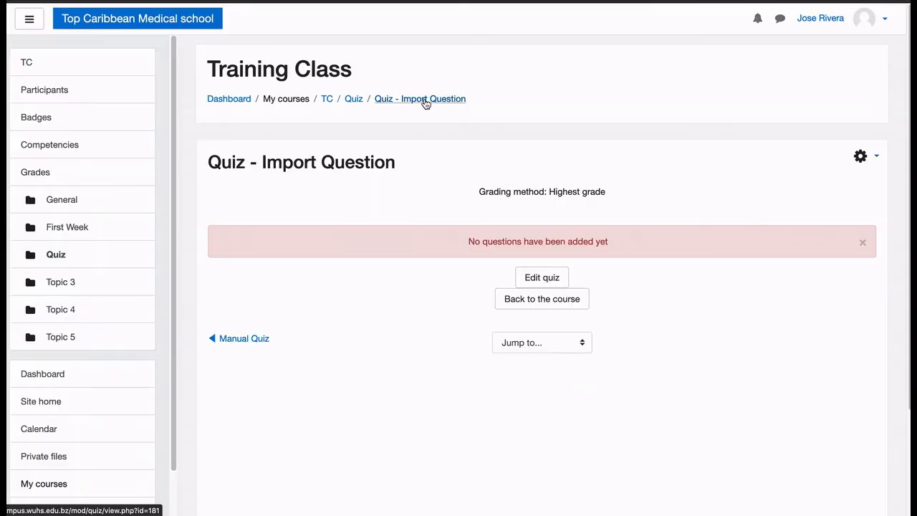
pyautogui.click(859, 158)
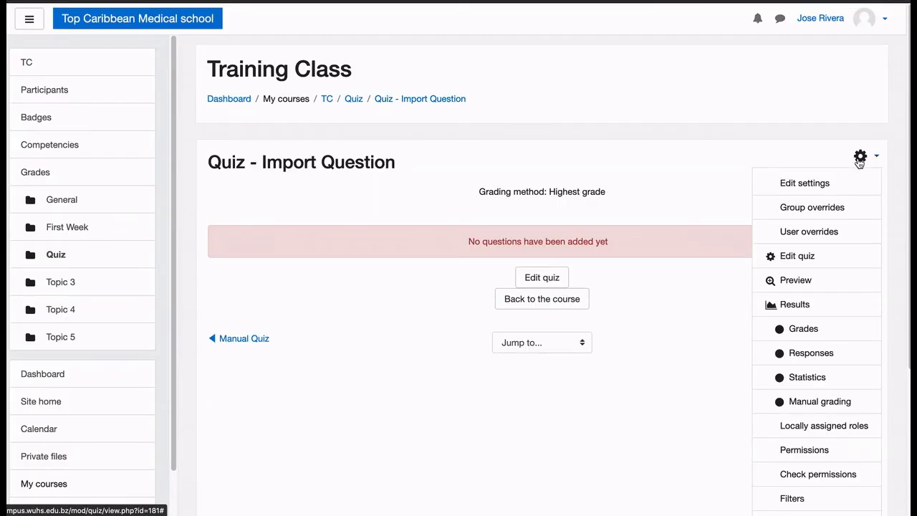
pyautogui.click(805, 255)
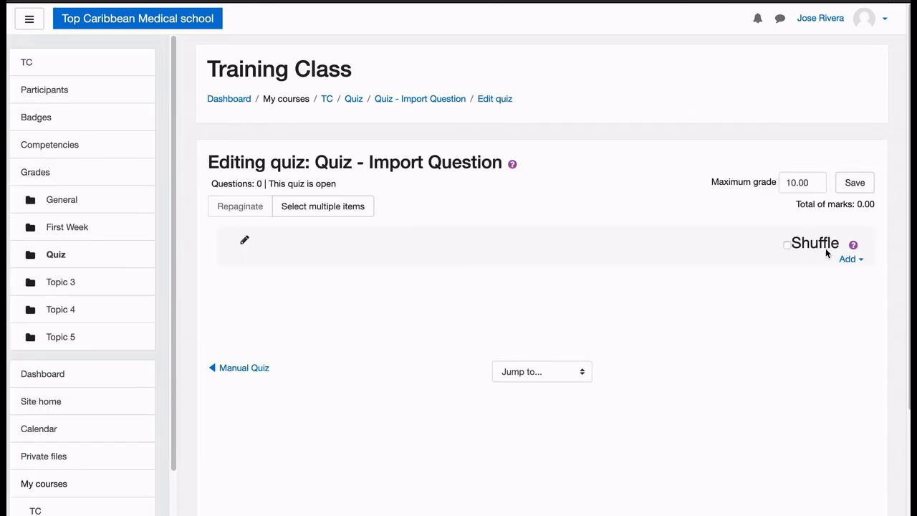
pyautogui.click(846, 261)
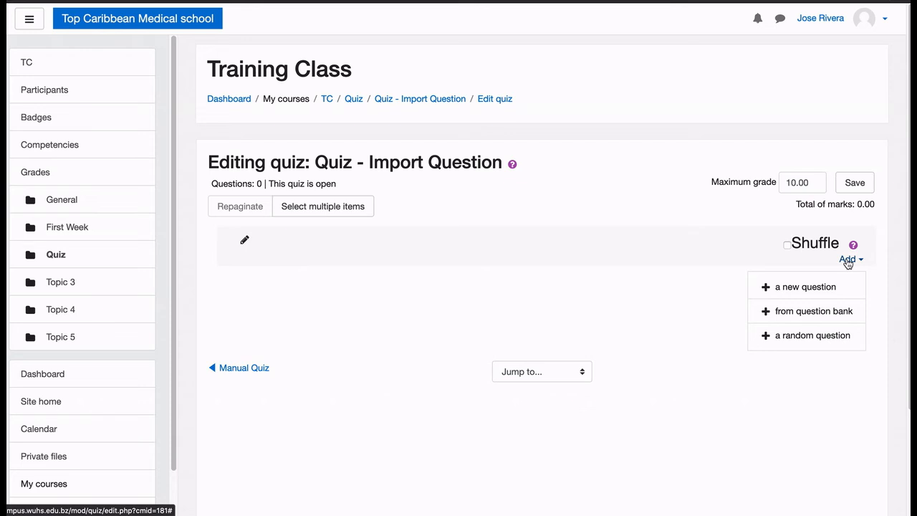
pyautogui.click(835, 314)
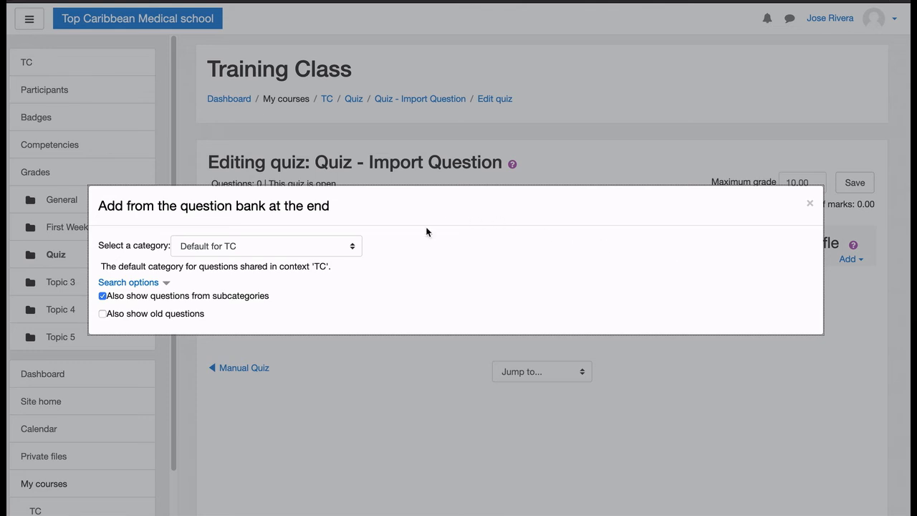
# Add both questions from the category "Default for Quiz - Import Question" to the quiz and turn on question shuffling
pyautogui.click(217, 246)
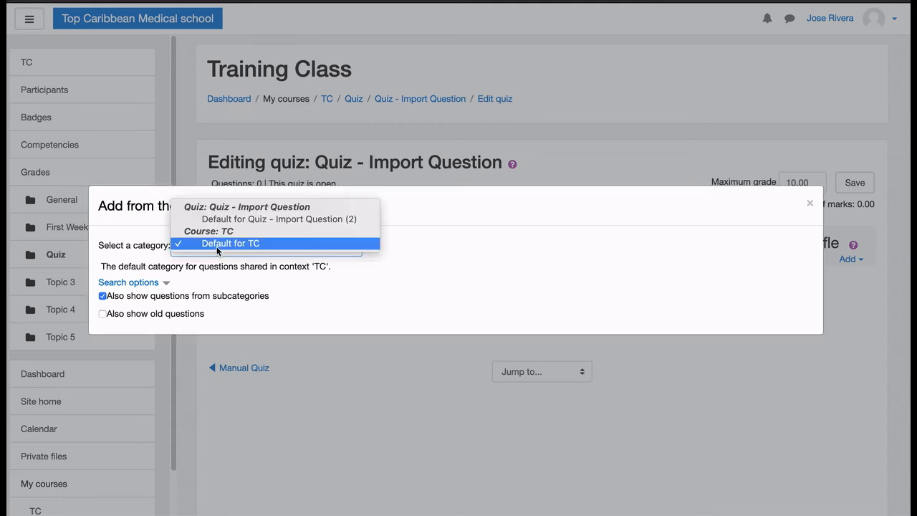
pyautogui.click(451, 279)
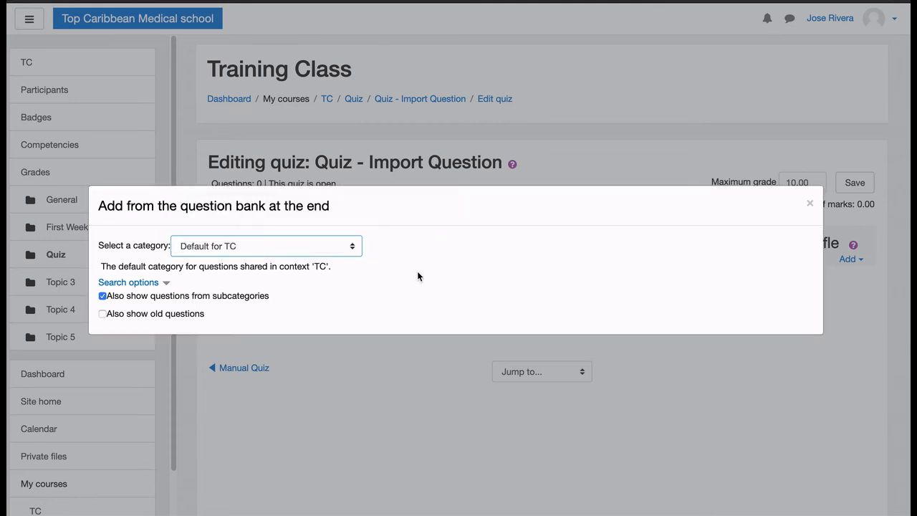
pyautogui.click(345, 248)
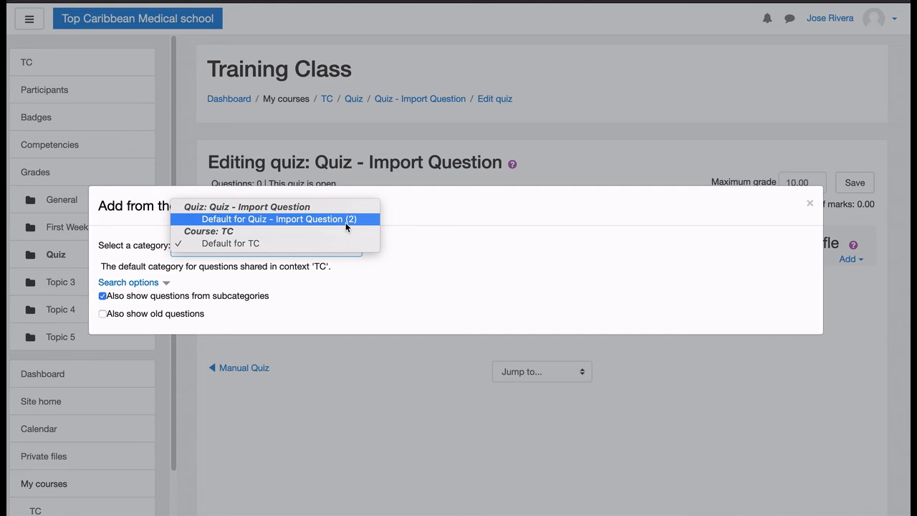
pyautogui.click(346, 222)
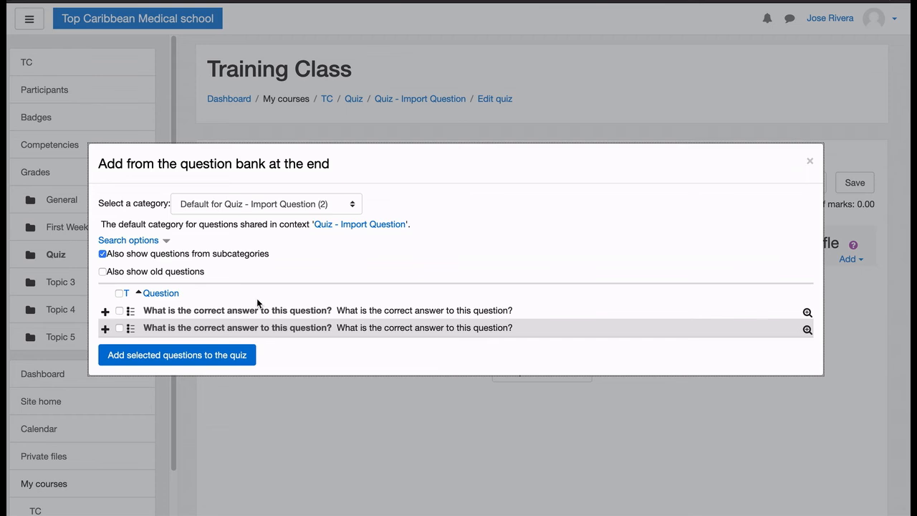
pyautogui.click(120, 293)
pyautogui.click(158, 358)
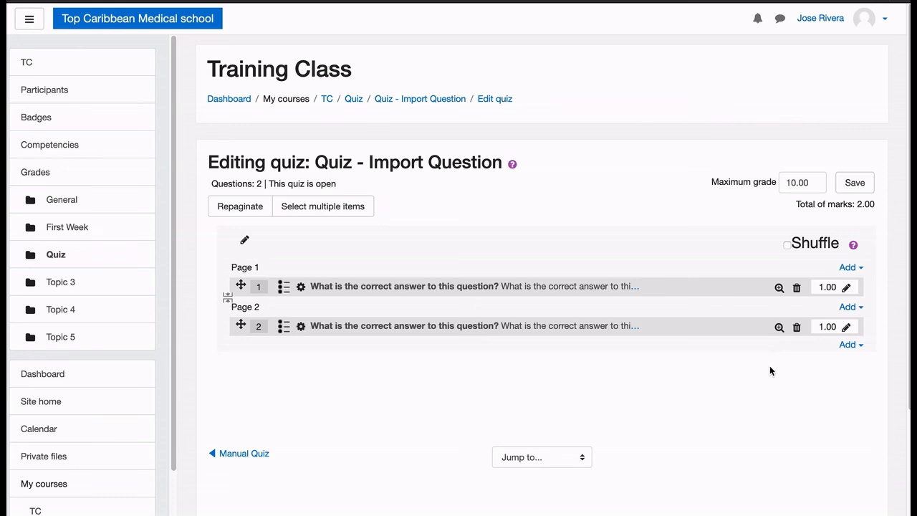
pyautogui.click(787, 245)
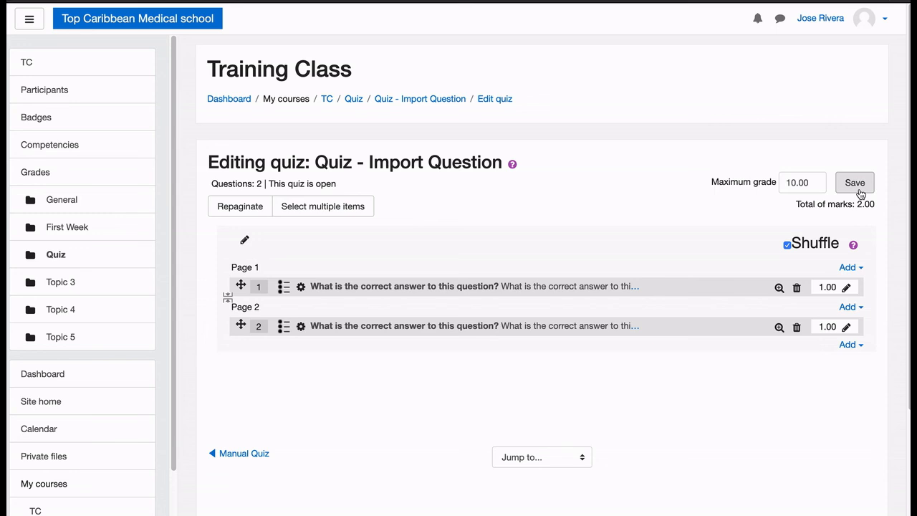
# Preview "Quiz - Import Question" and look through questions 1 and 2
pyautogui.click(444, 100)
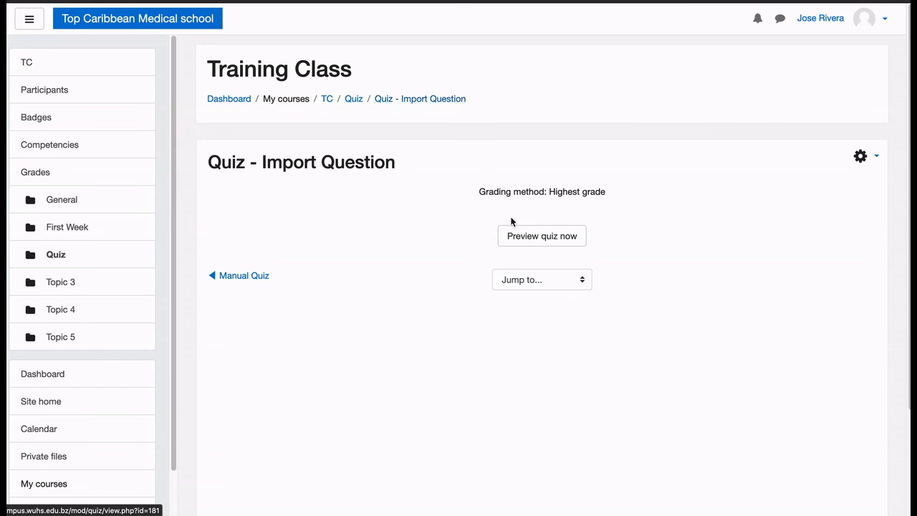
pyautogui.click(532, 243)
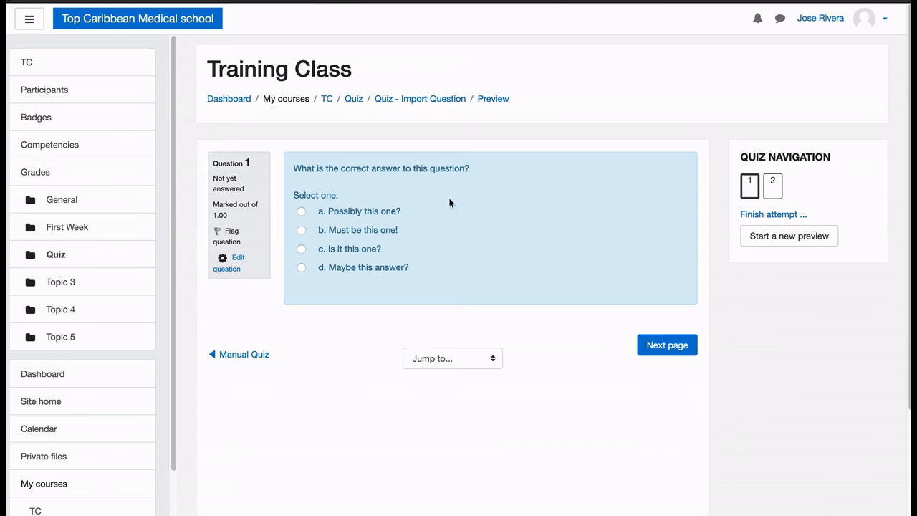
pyautogui.click(774, 185)
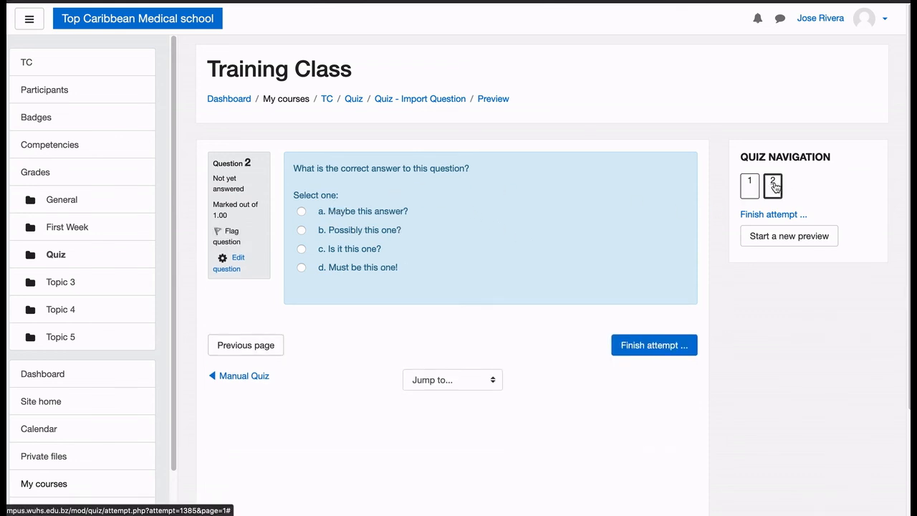
pyautogui.click(751, 188)
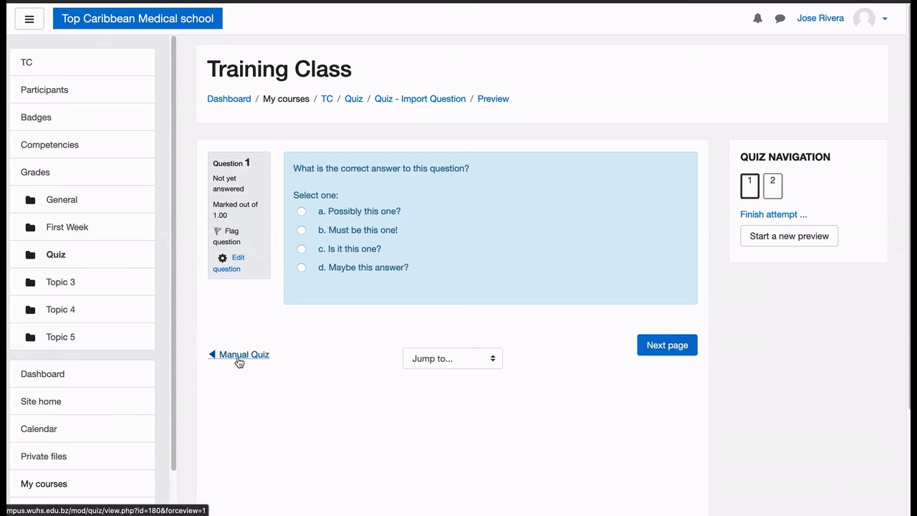
# Return to the quiz's main page, continue the last preview and restart it as a new preview to compare the answer order
pyautogui.click(421, 98)
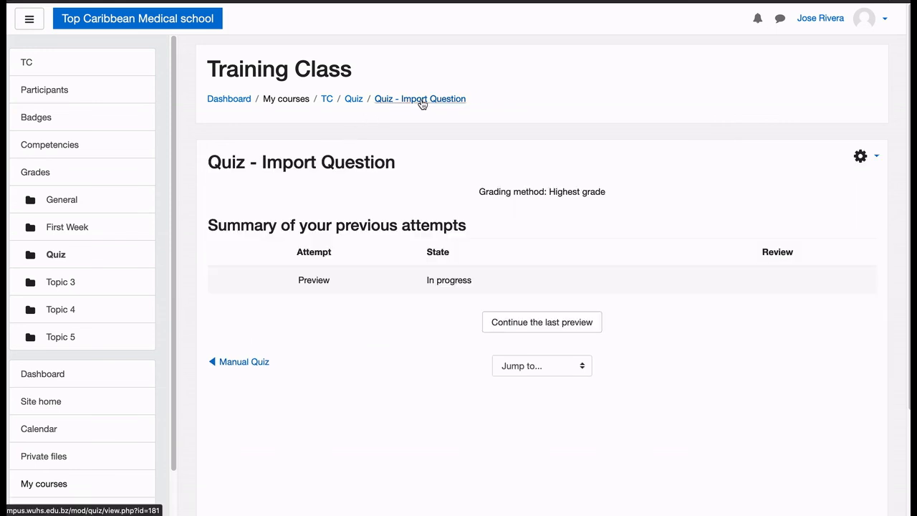
pyautogui.click(554, 328)
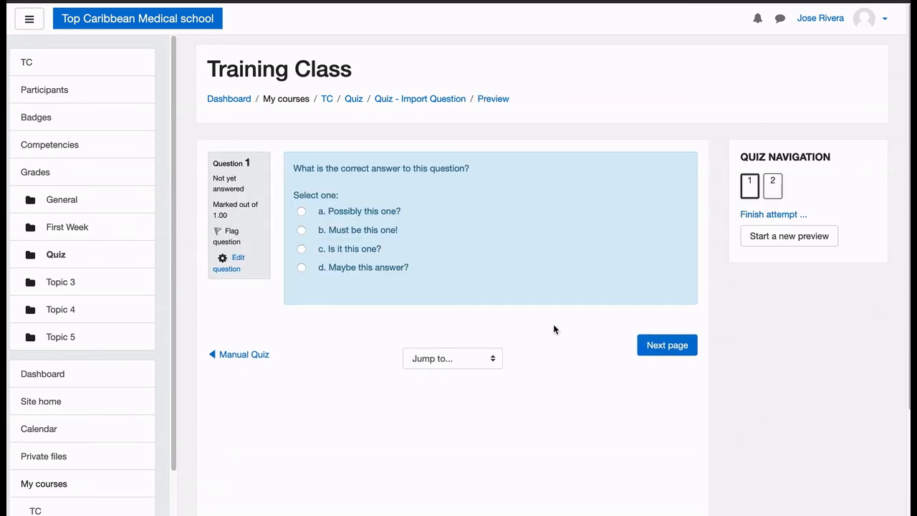
pyautogui.click(785, 235)
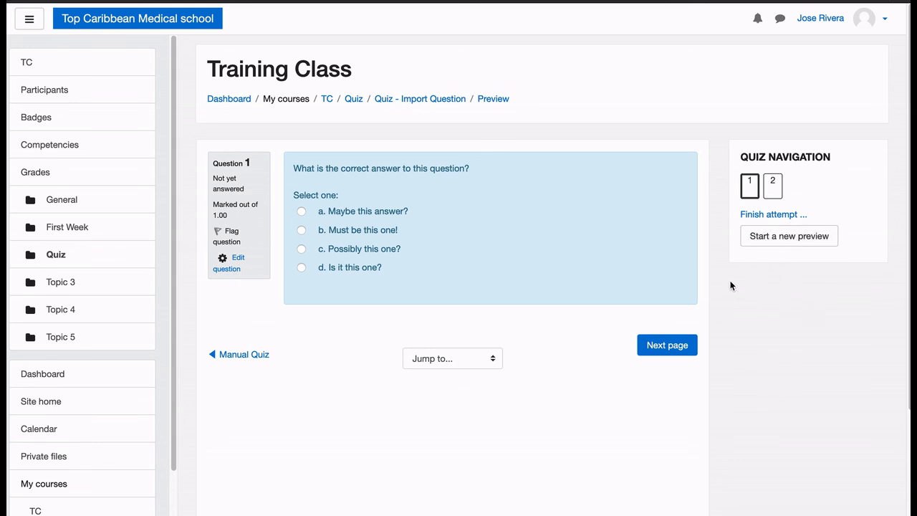
# Check which activities can be jumped to from the preview and go to "Manual Quiz"
pyautogui.click(494, 358)
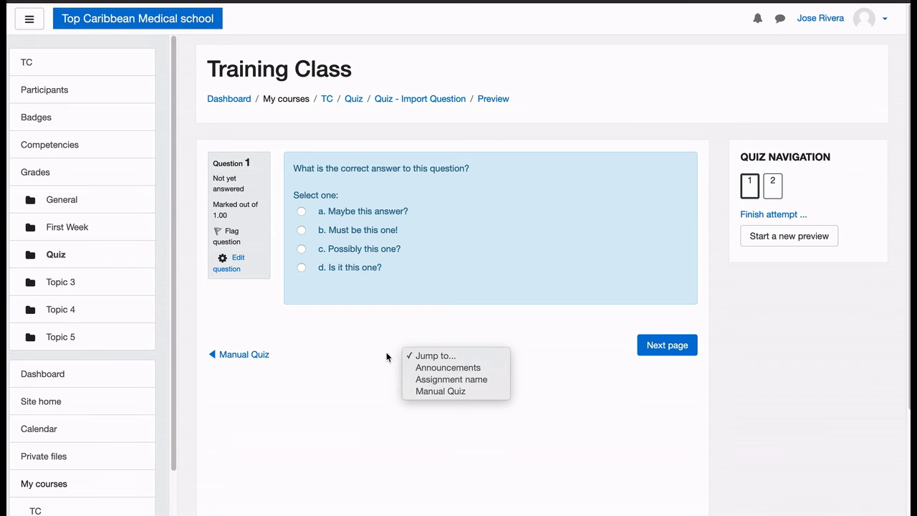
pyautogui.click(435, 358)
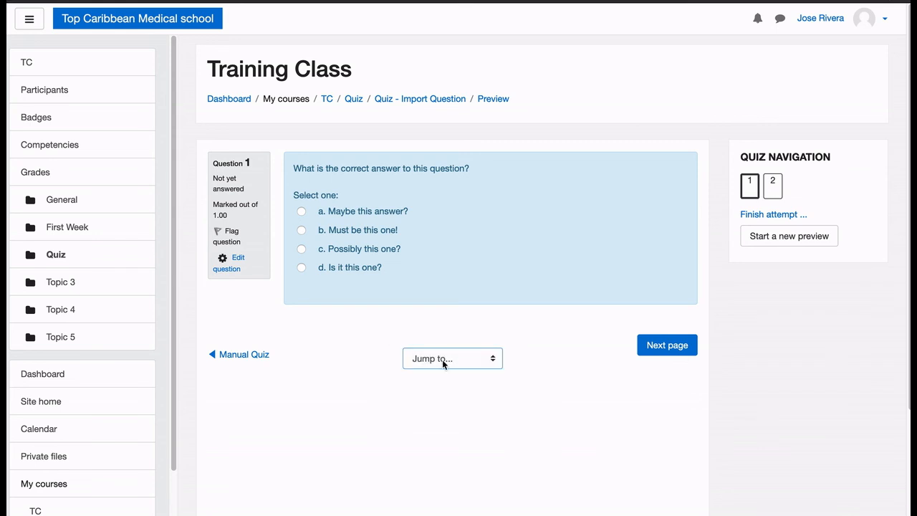
pyautogui.click(442, 359)
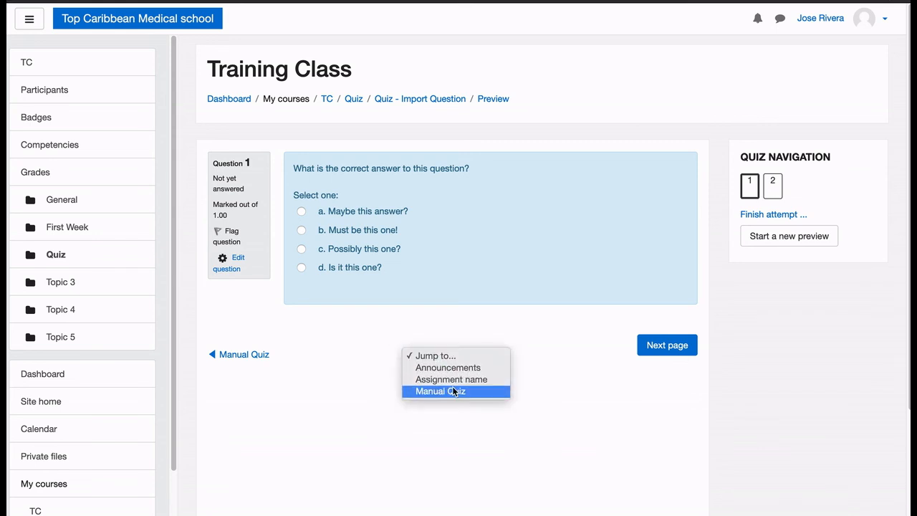
pyautogui.click(453, 391)
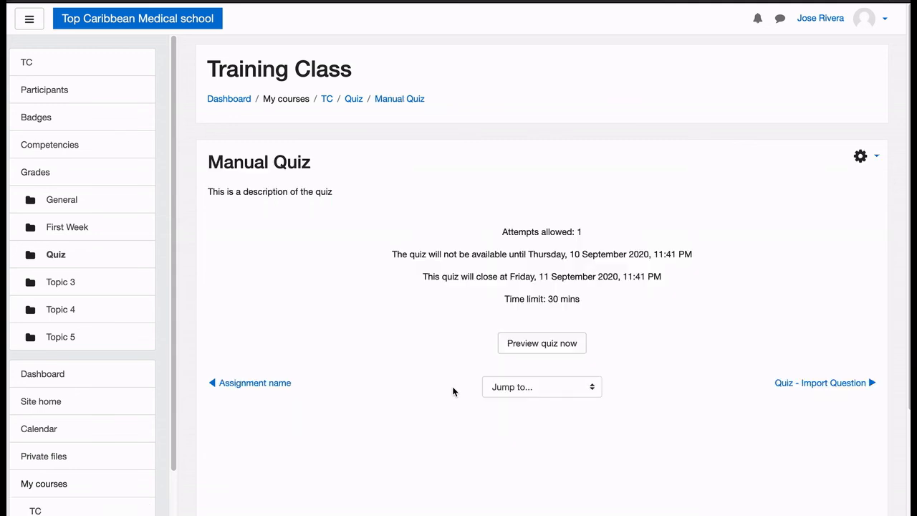